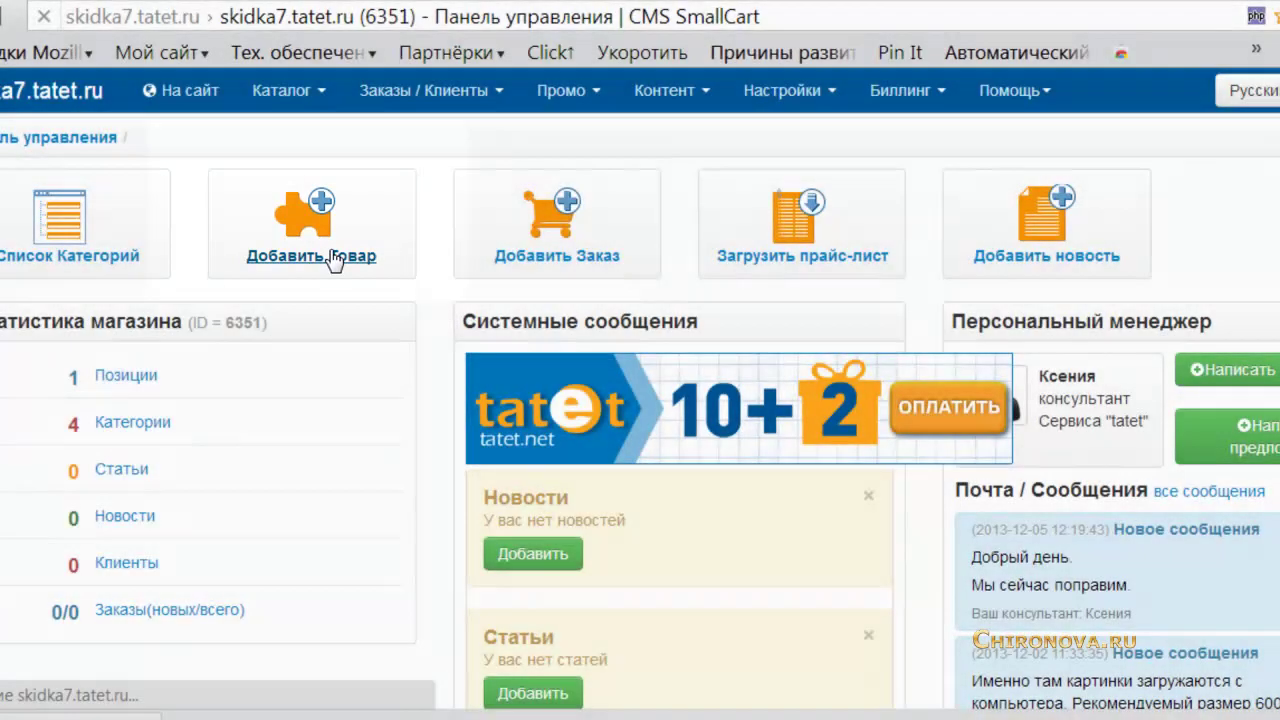
Add a new product named "Домашие туфли" with a main price of 1000
click(333, 258)
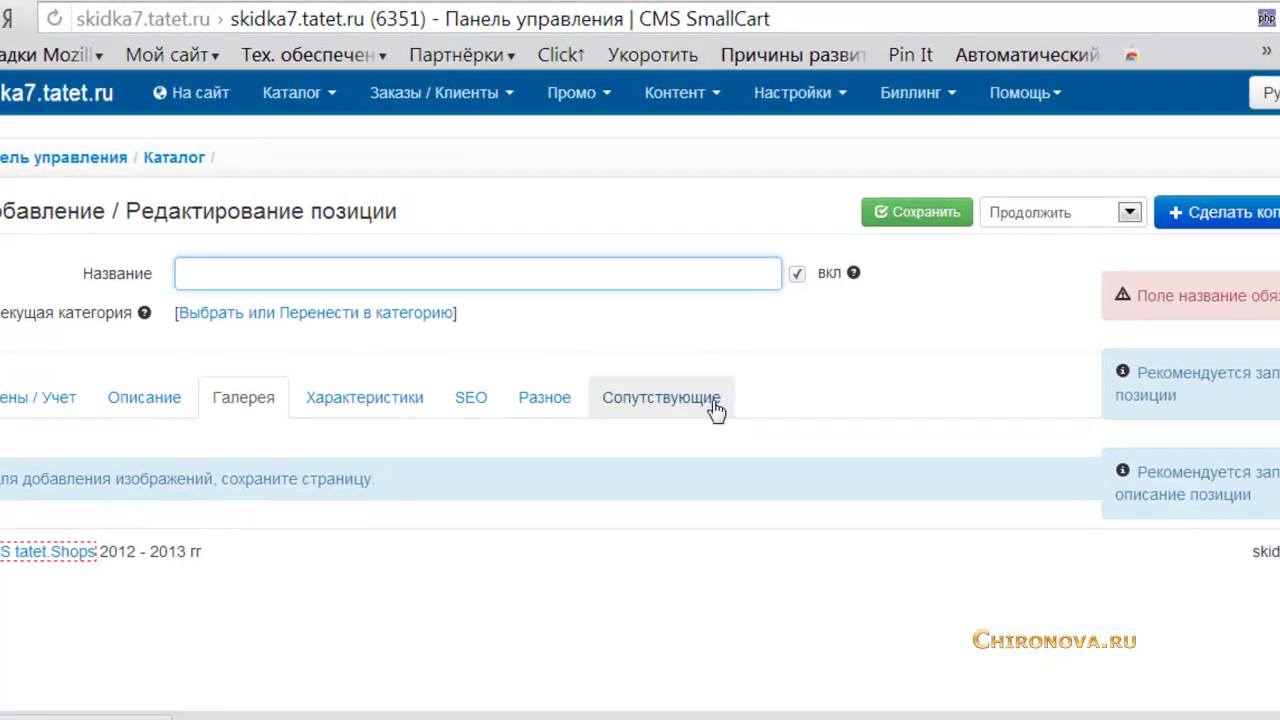
text(Домашние туфли)
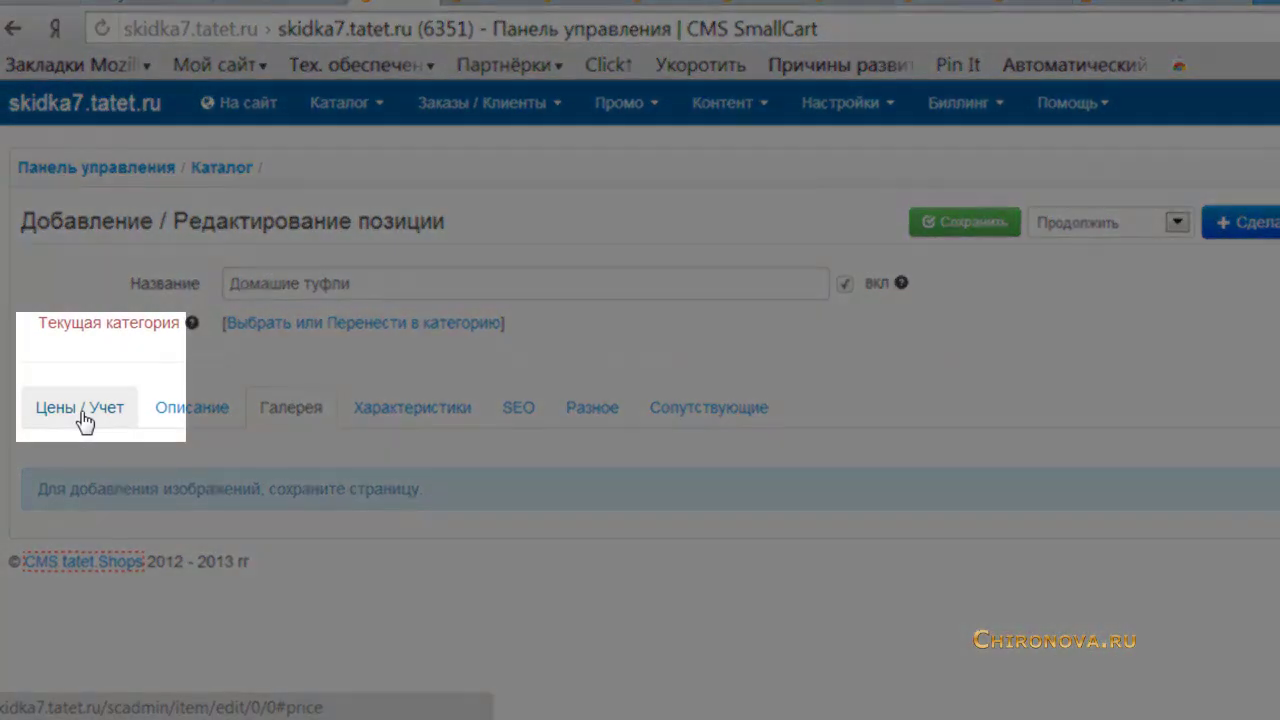
click(82, 414)
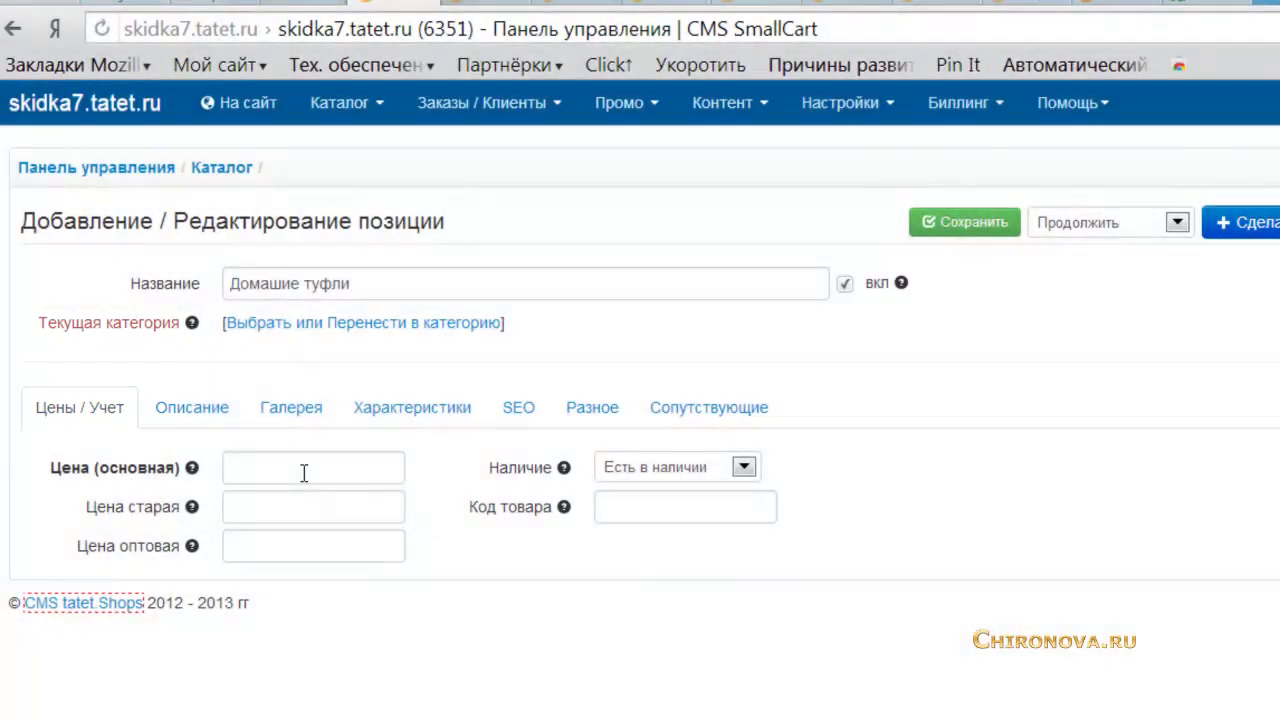
click(304, 472)
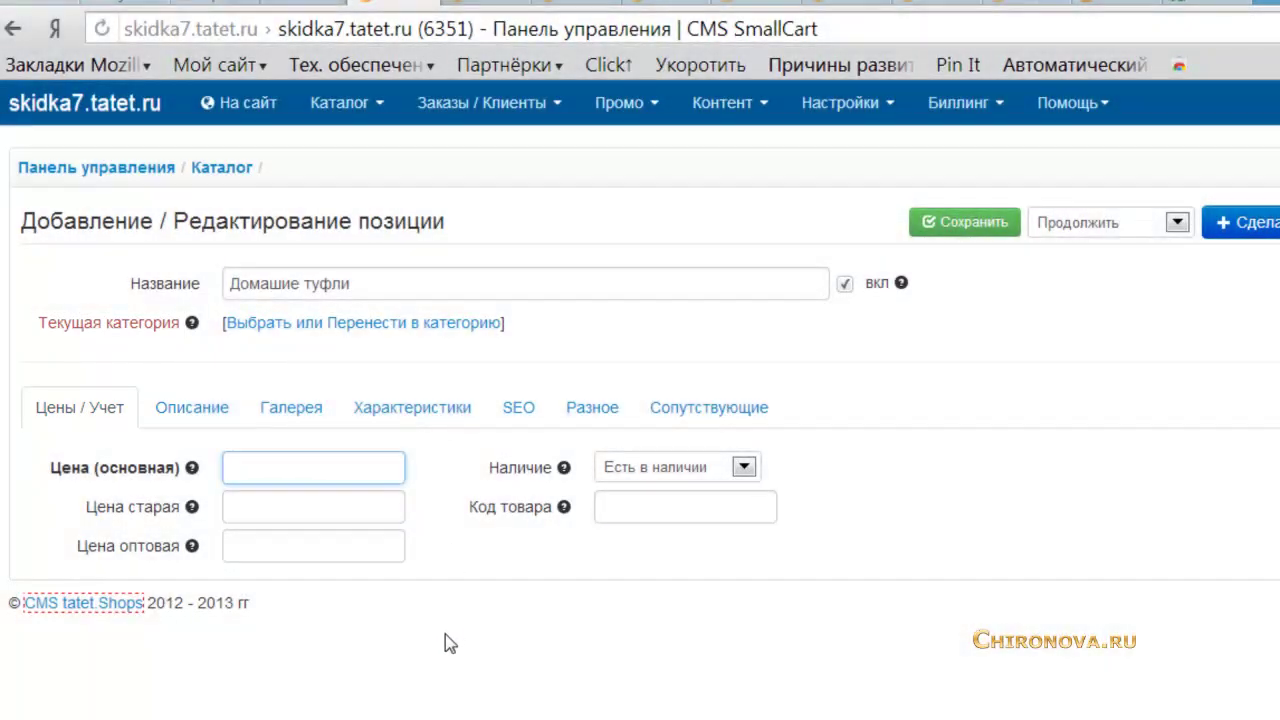
text(1000)
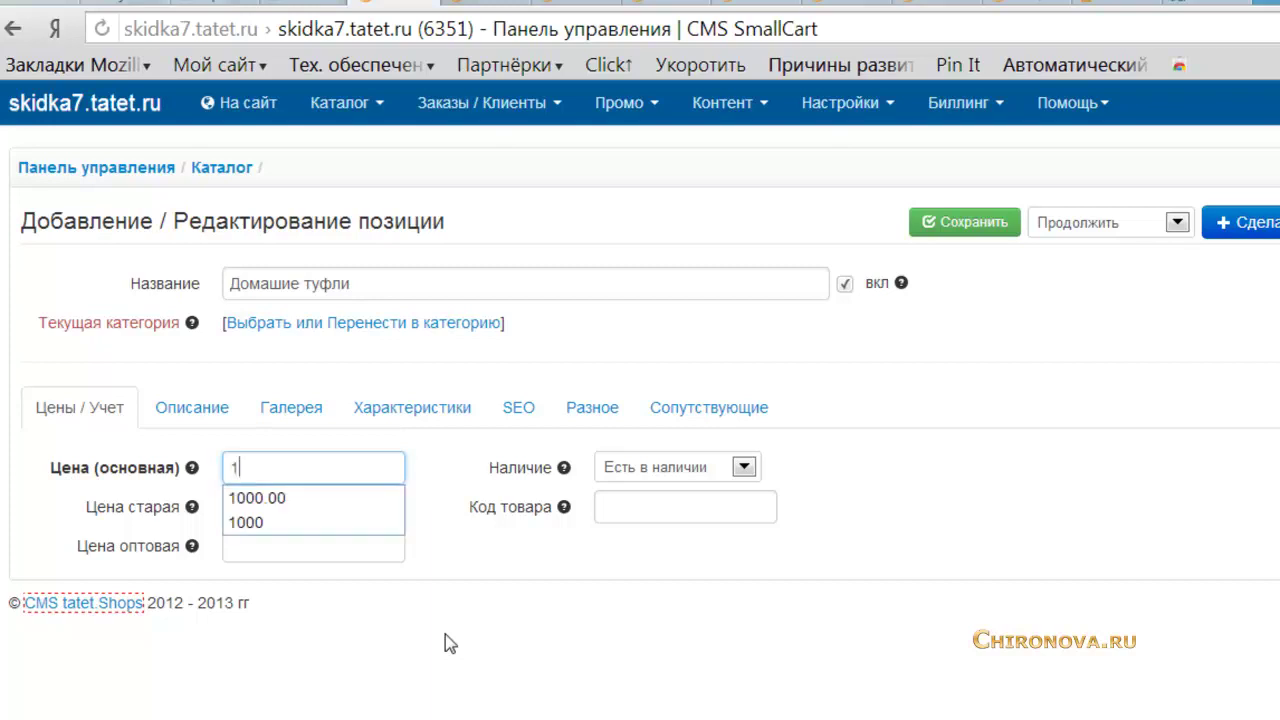
click(466, 574)
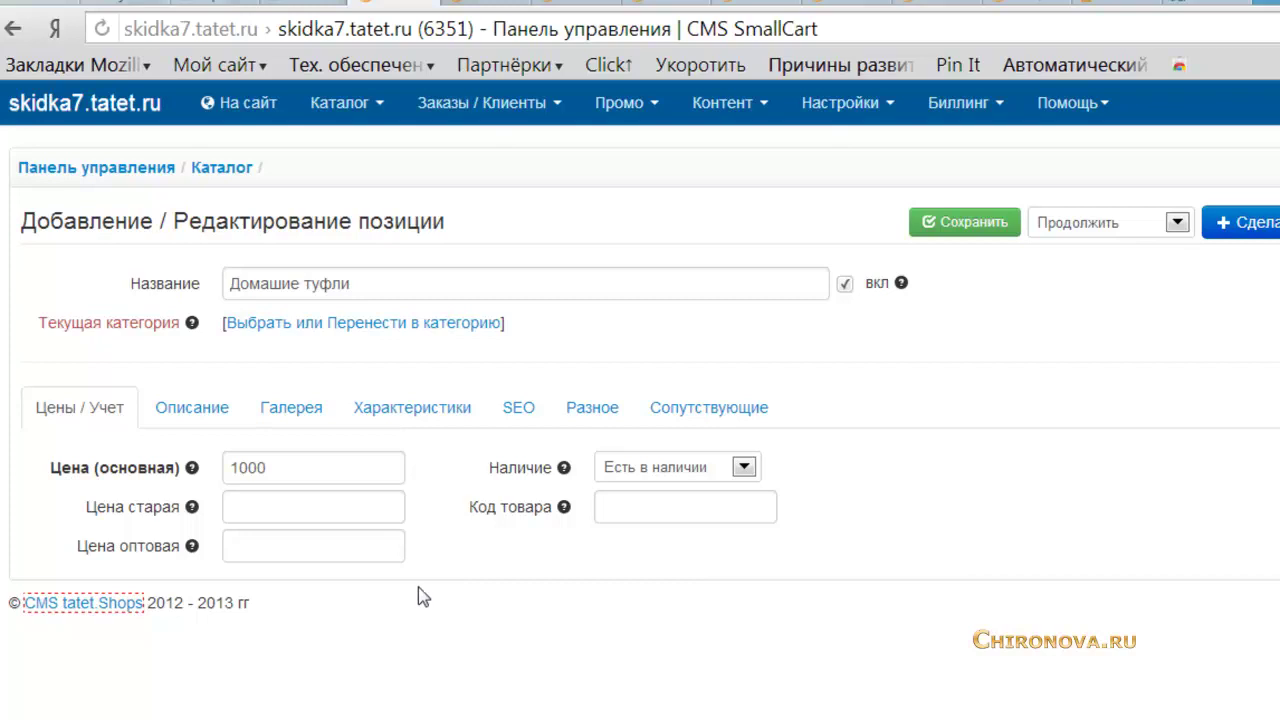
Set the product's old price to 1300 and its wholesale price to 750
click(286, 510)
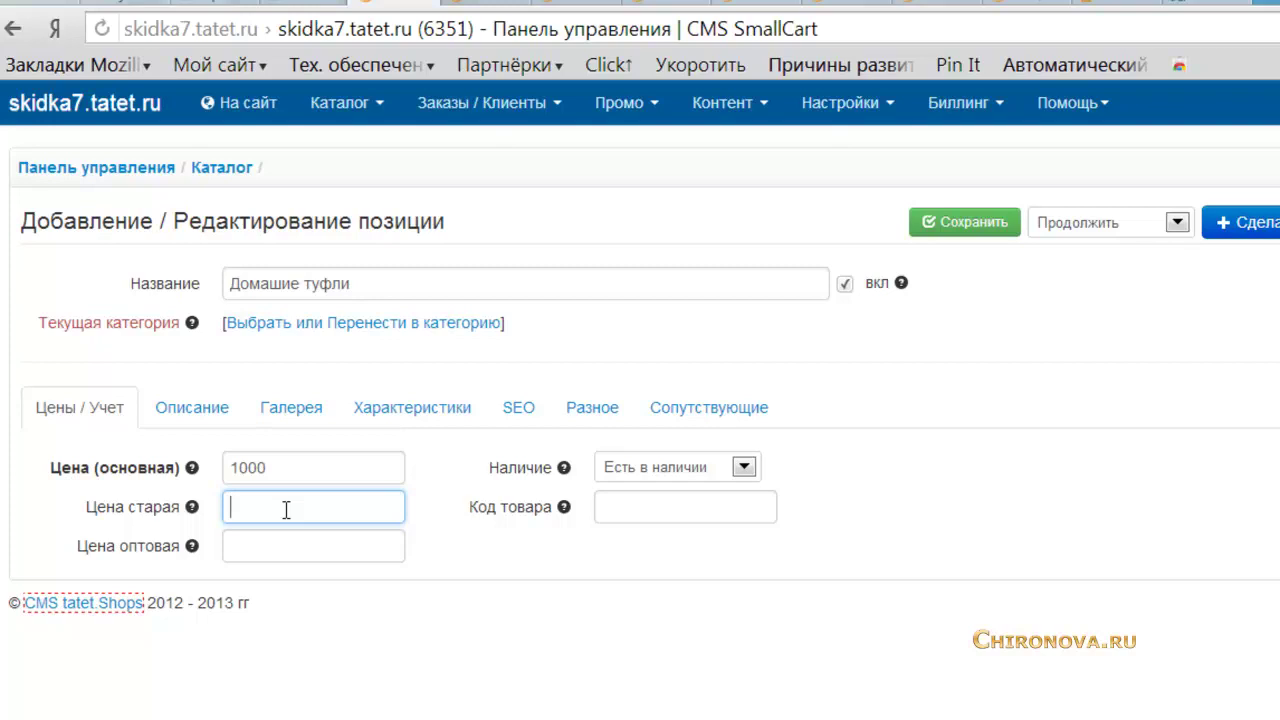
text(1300)
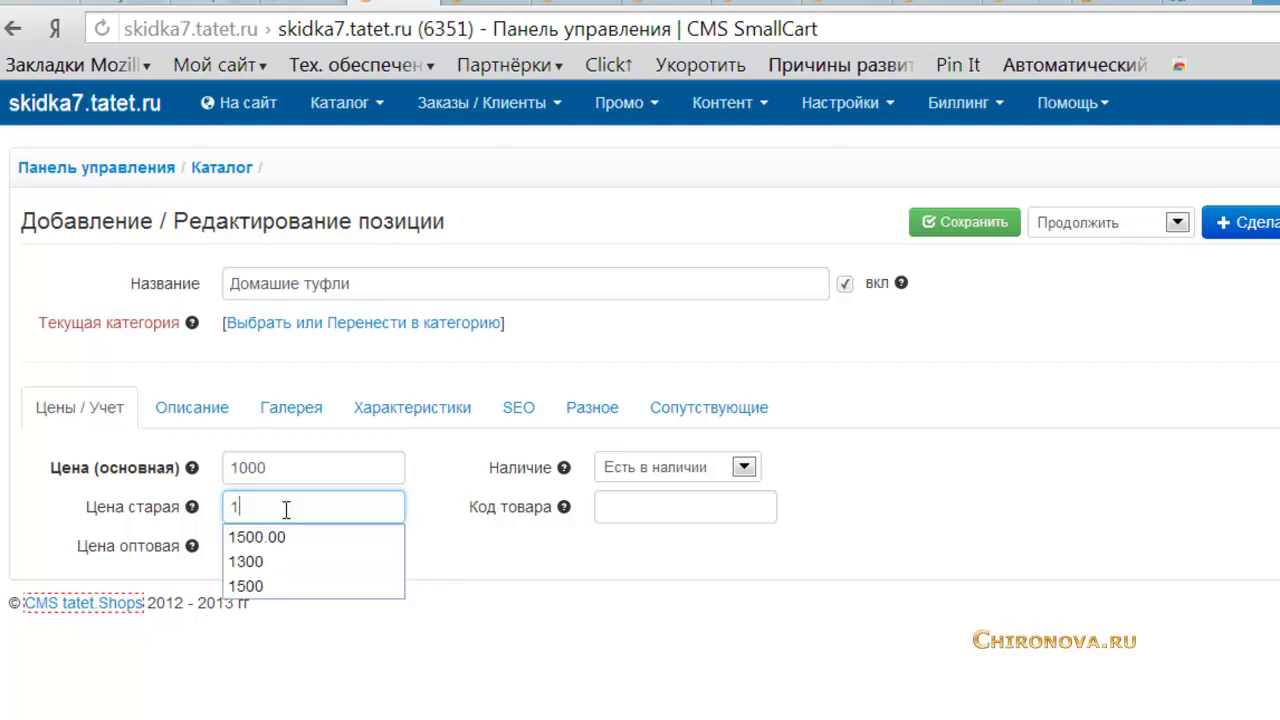
click(316, 545)
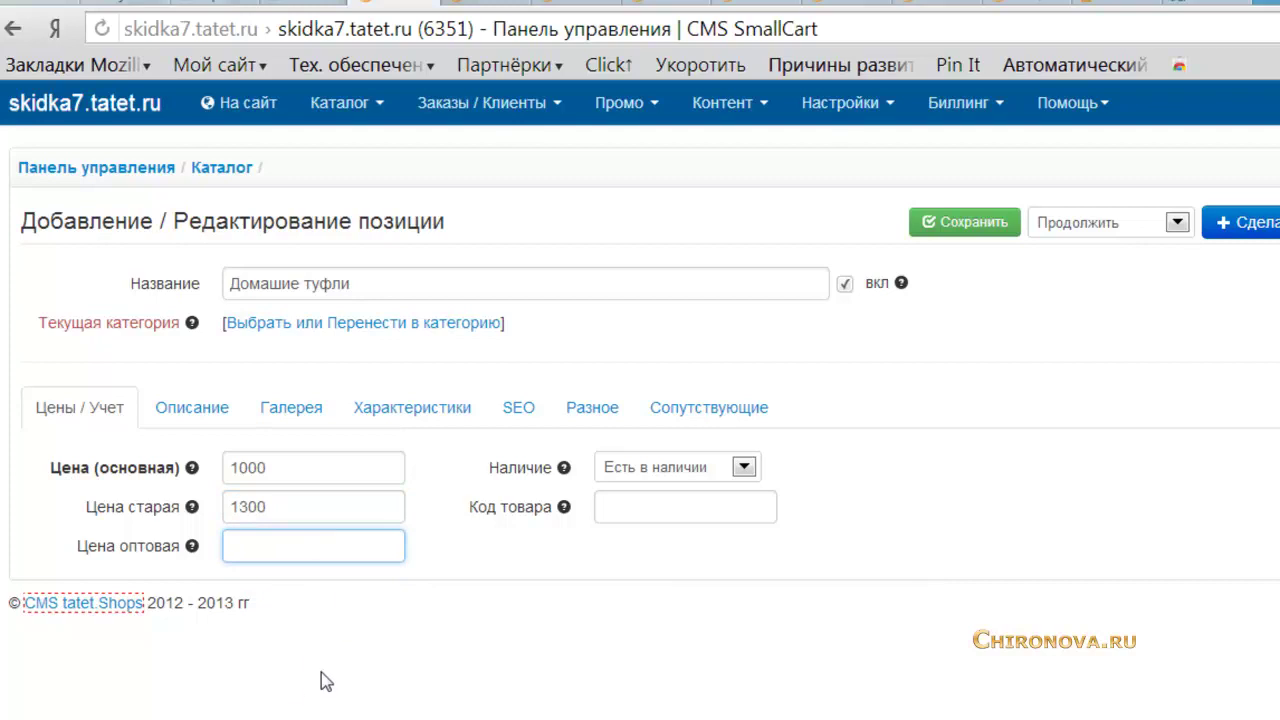
text(750)
Set the product's availability to "Заканчивается" and its product code to "Т/Ф 337"
click(744, 470)
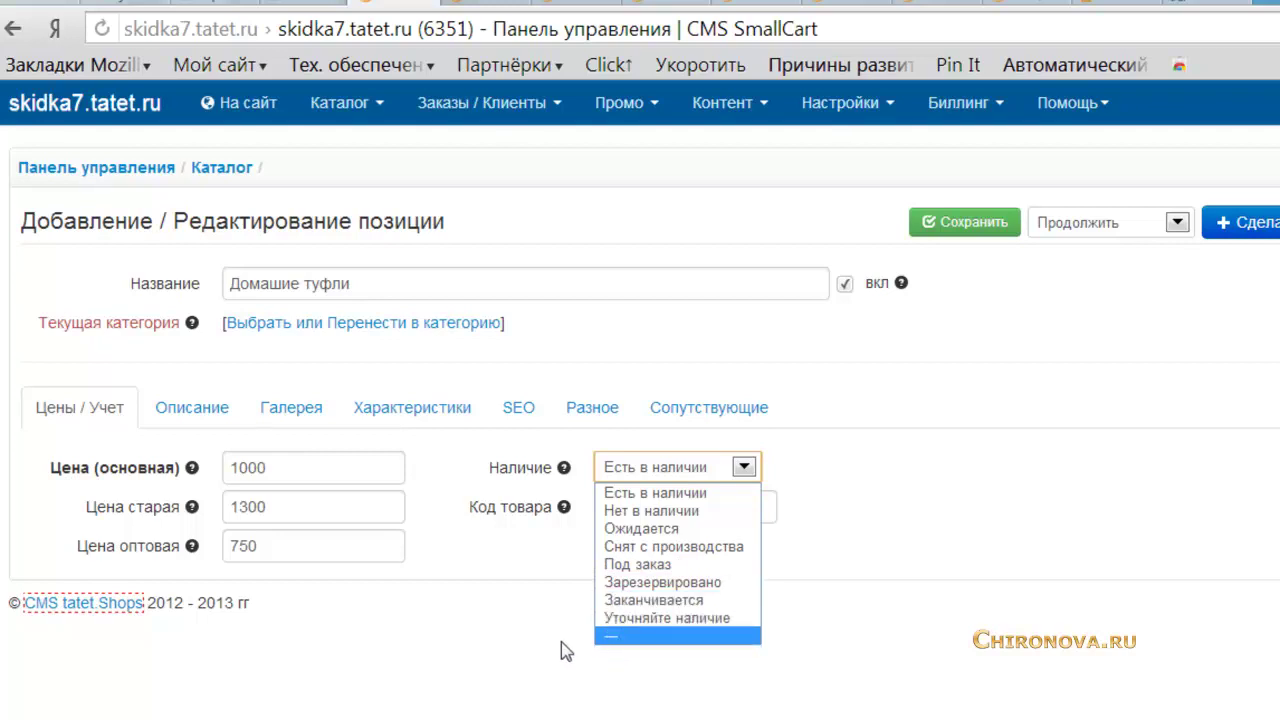
click(679, 610)
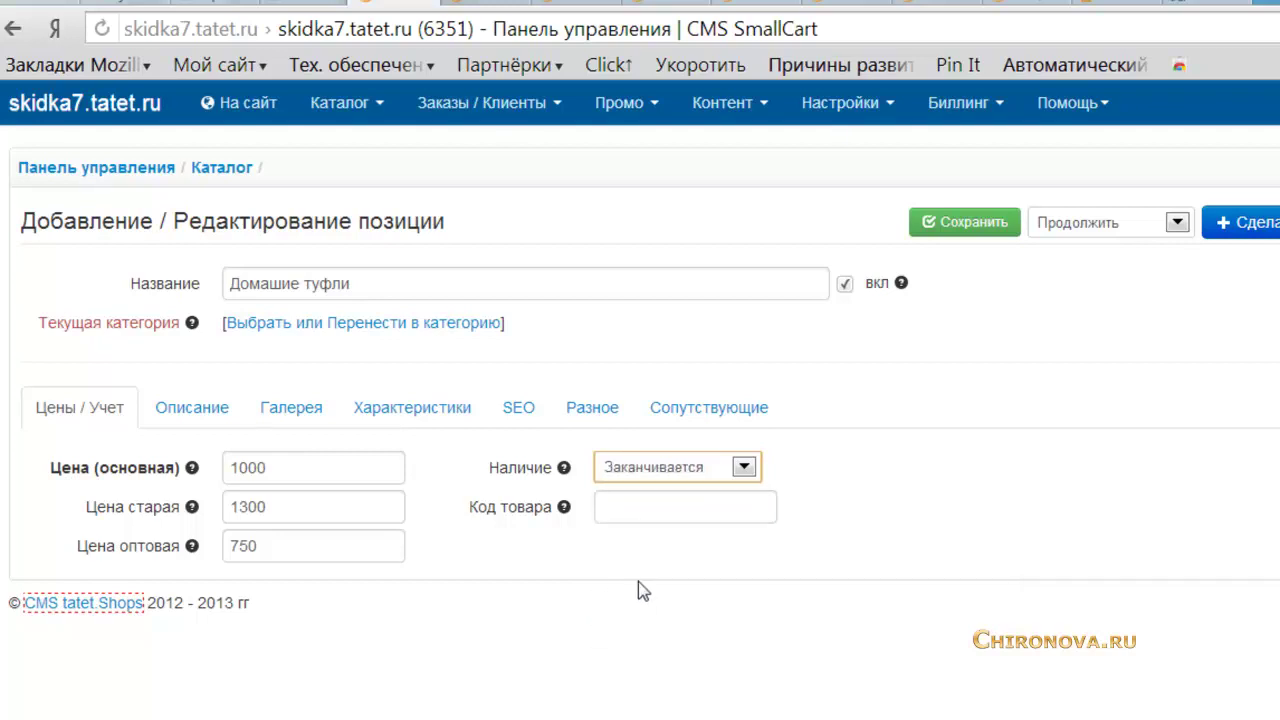
click(700, 511)
click(529, 582)
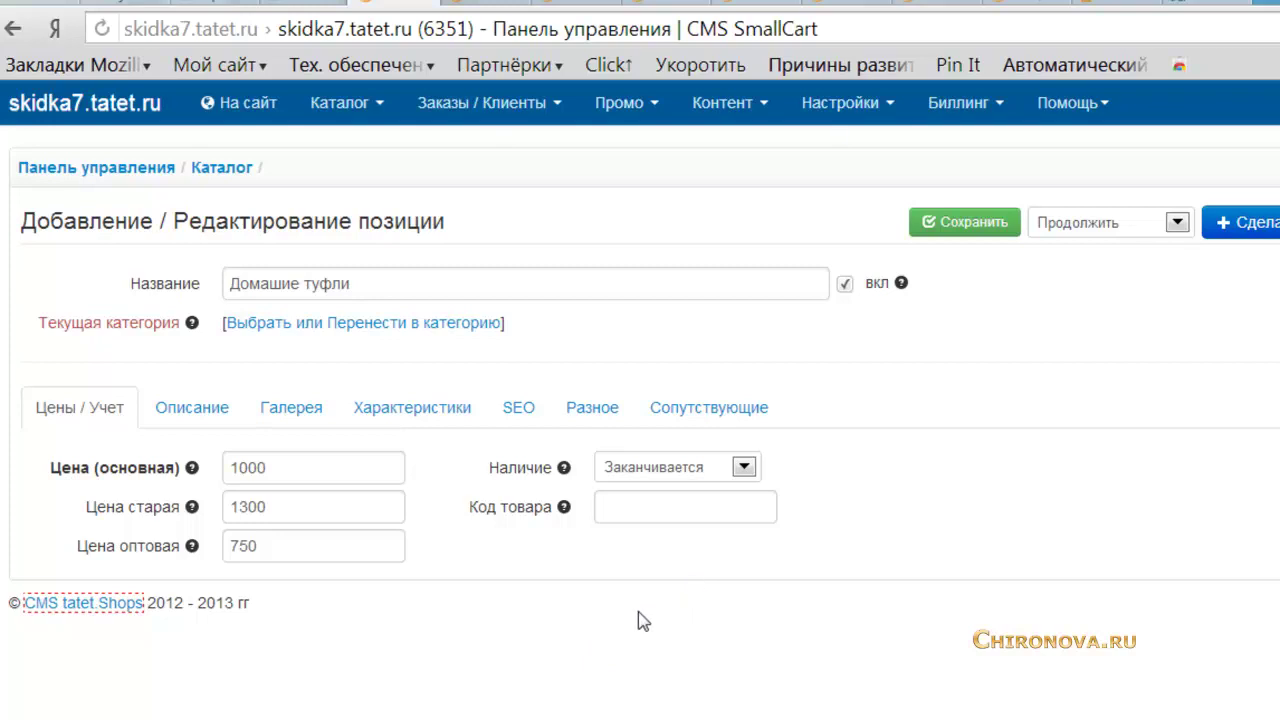
click(706, 512)
text(Т/Ф 337)
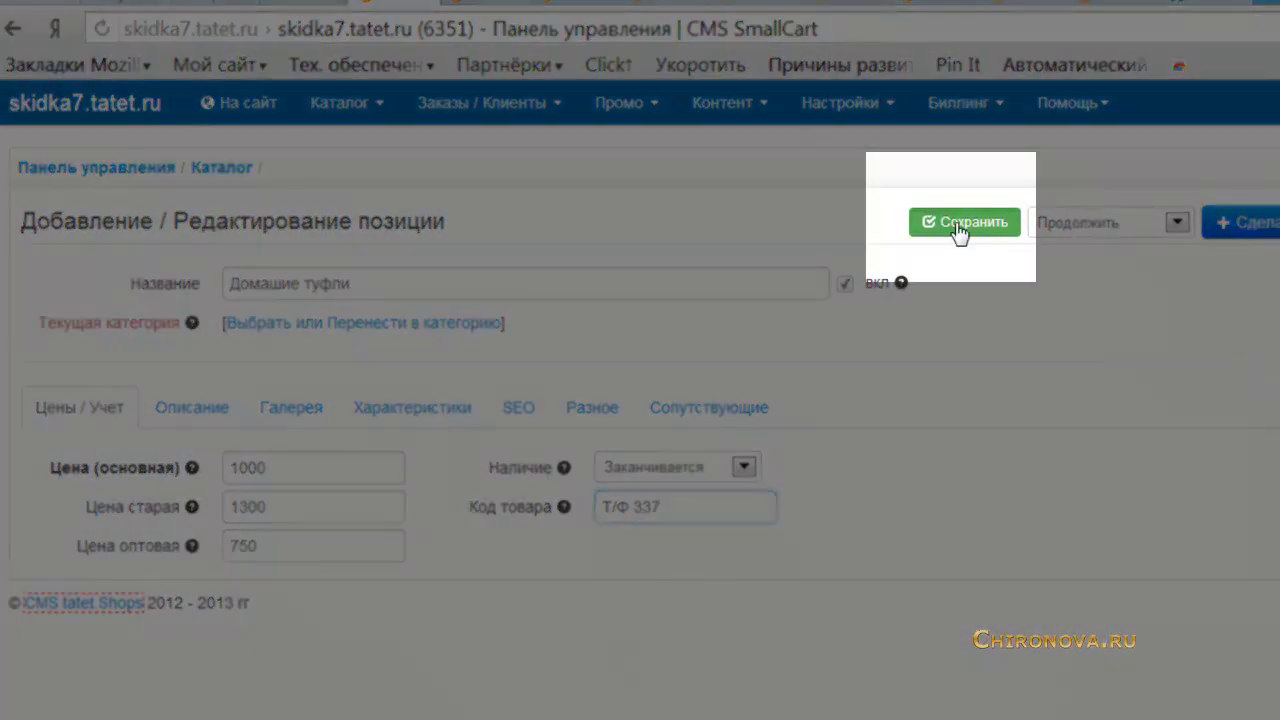
Assign the product to "Домашняя обувь" under "Женская обувь" as the selected category and save the product
click(957, 228)
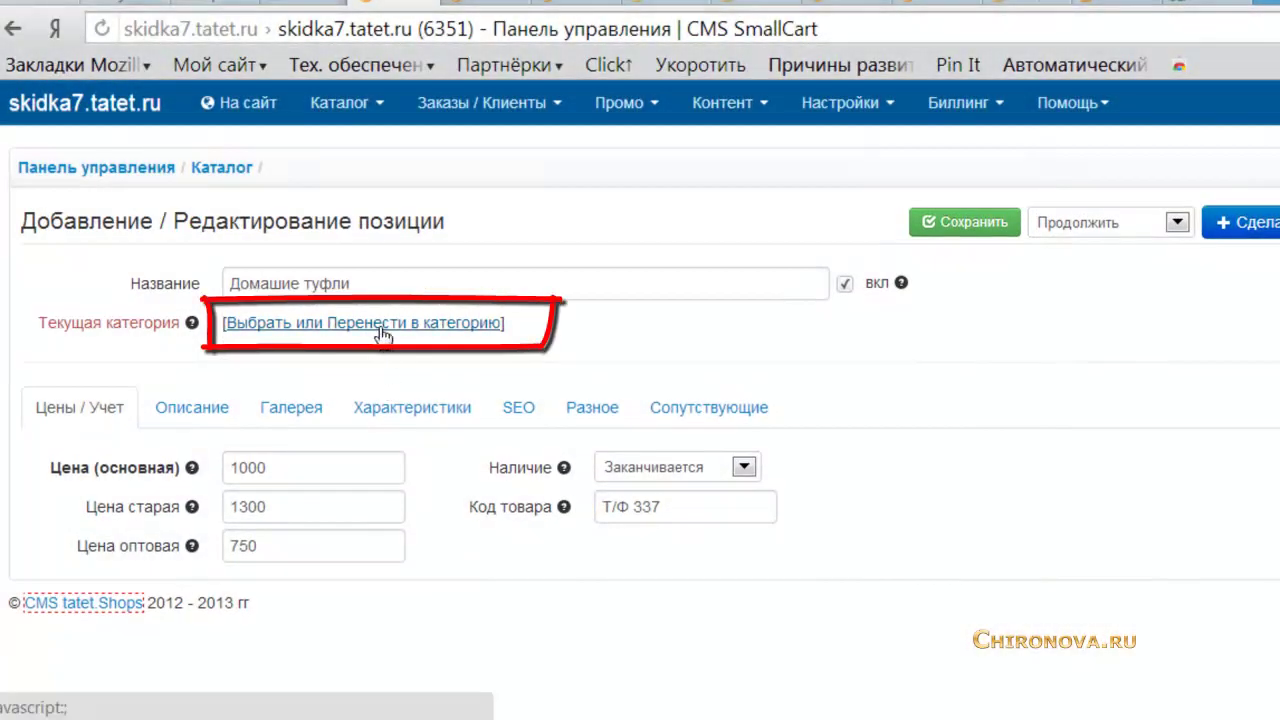
click(383, 333)
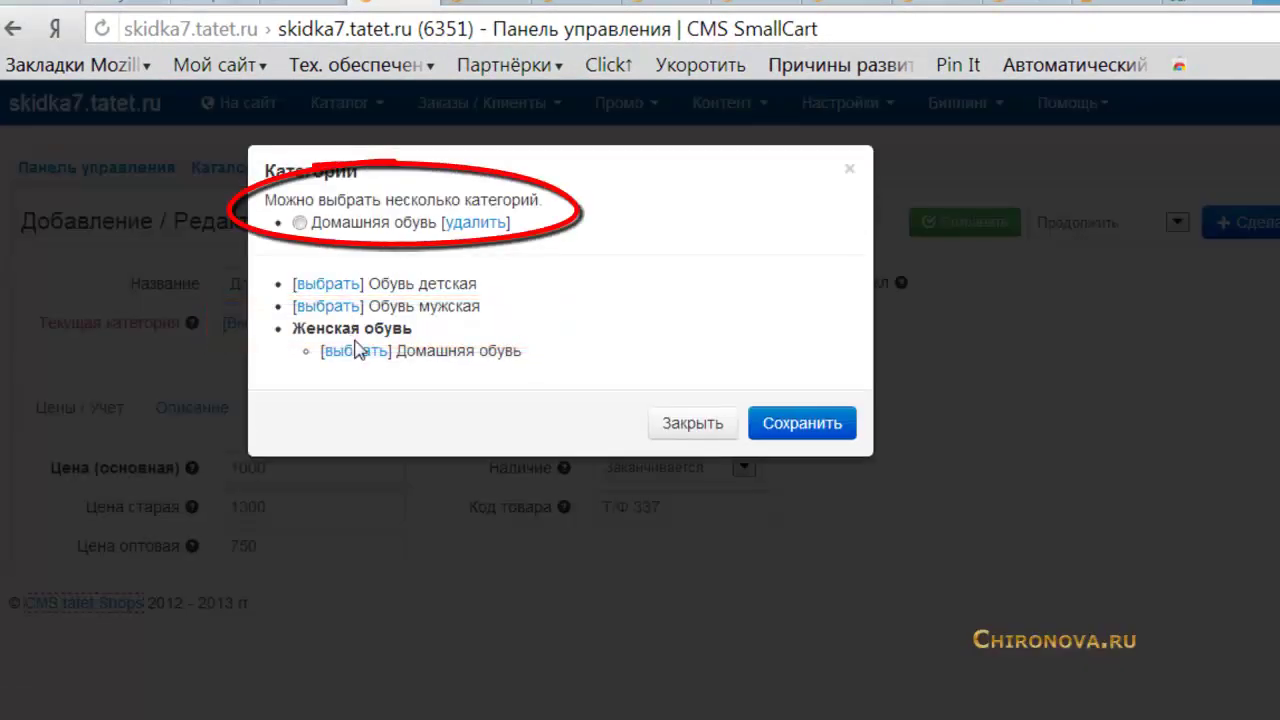
click(299, 222)
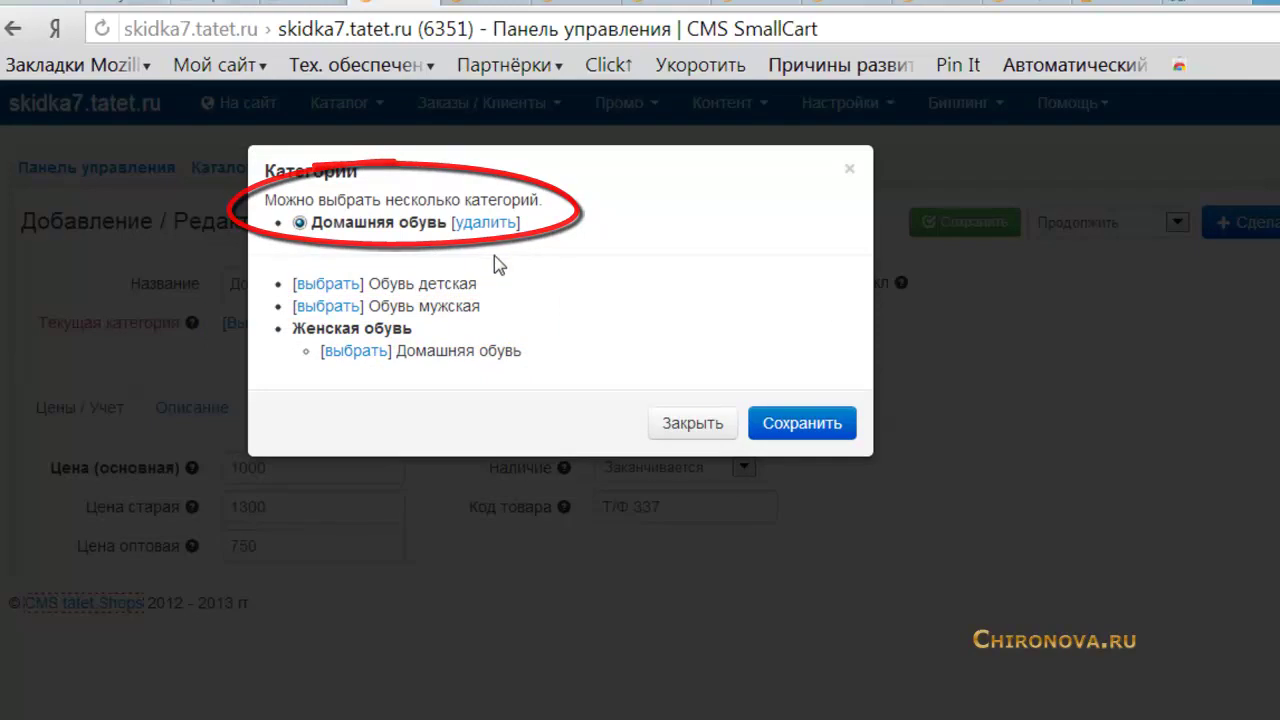
click(882, 370)
click(948, 236)
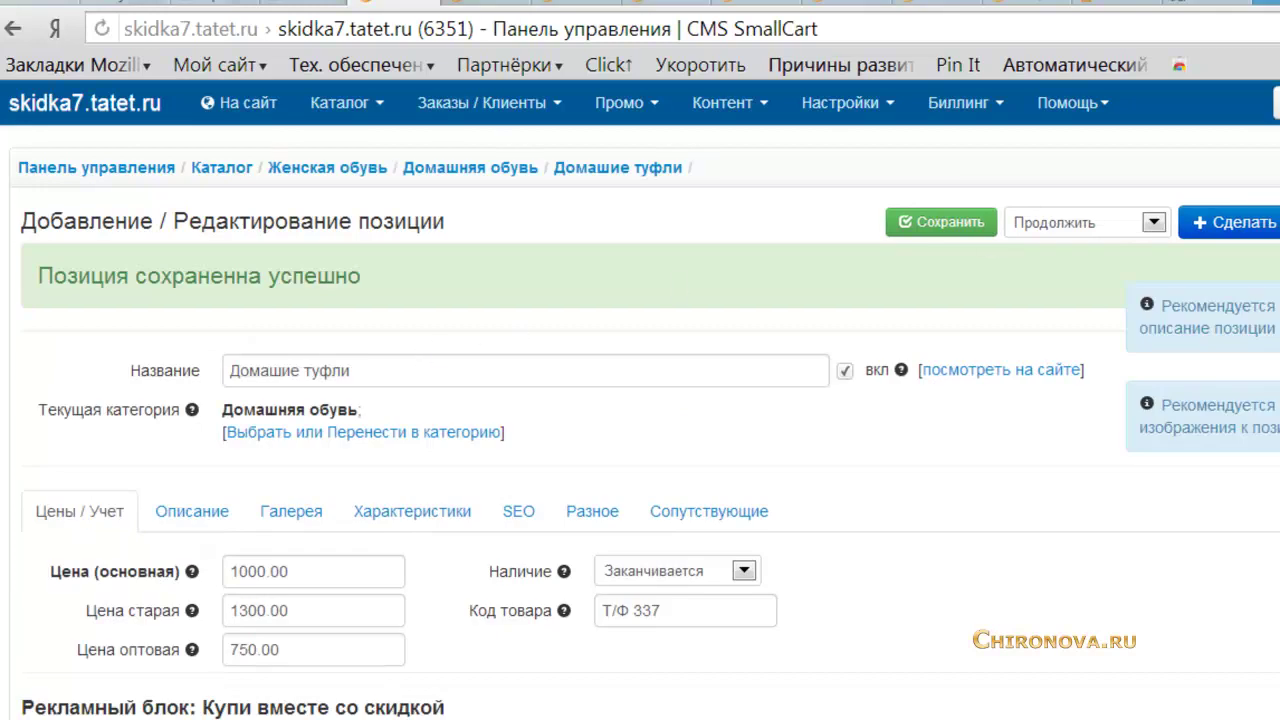
Write the full description "Красивые и практичные домашние туфли", centred and formatted as "Заголовок 4"
scroll(704, 468, down, 2)
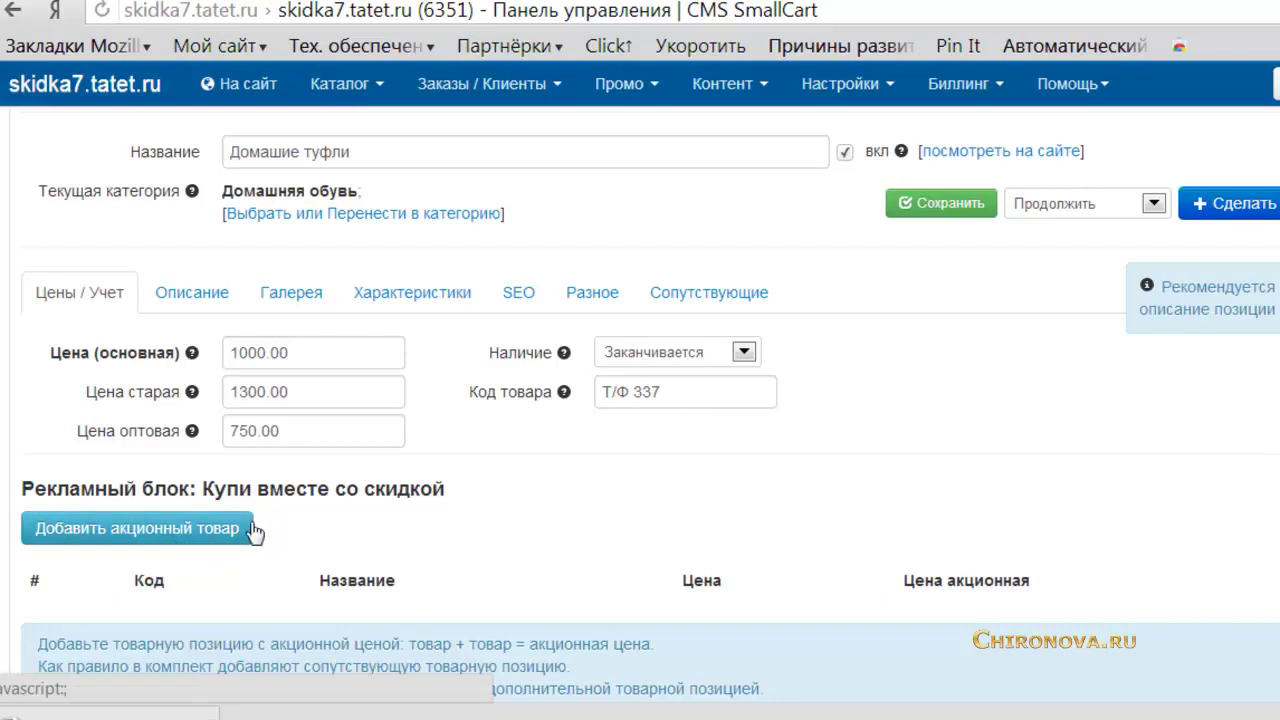
scroll(1135, 488, up, 1)
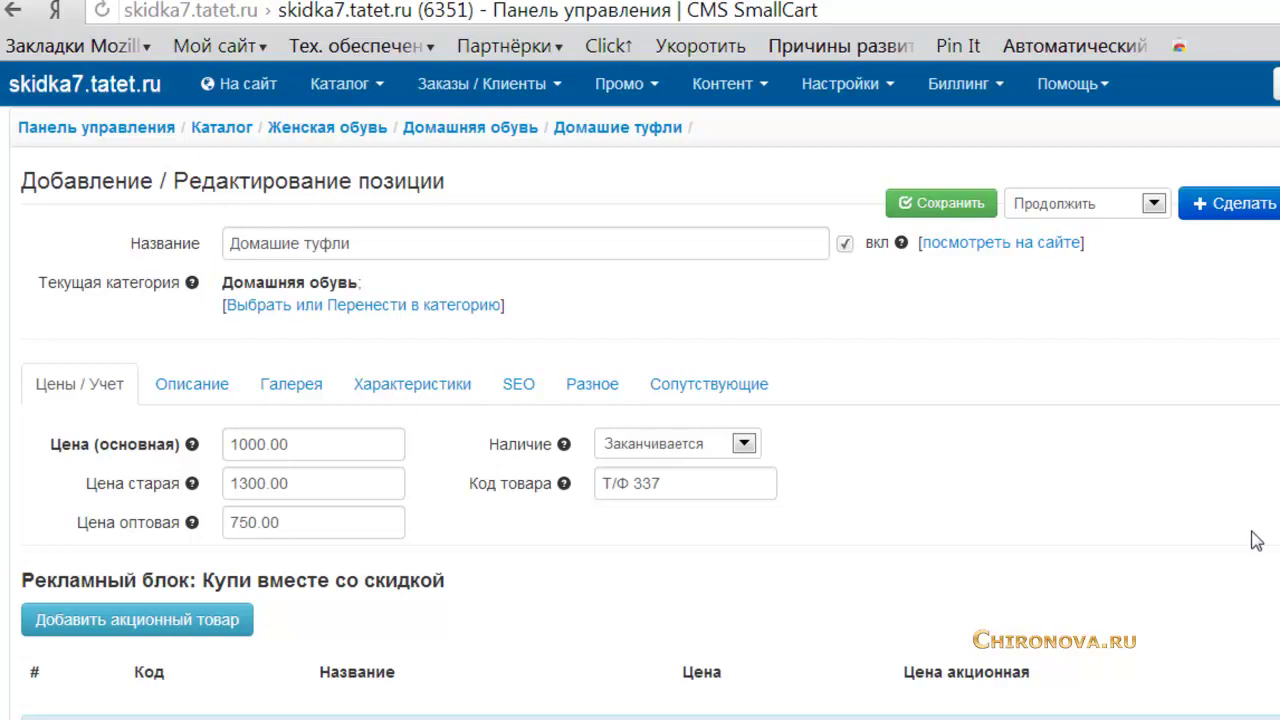
scroll(1252, 664, down, 1)
click(200, 300)
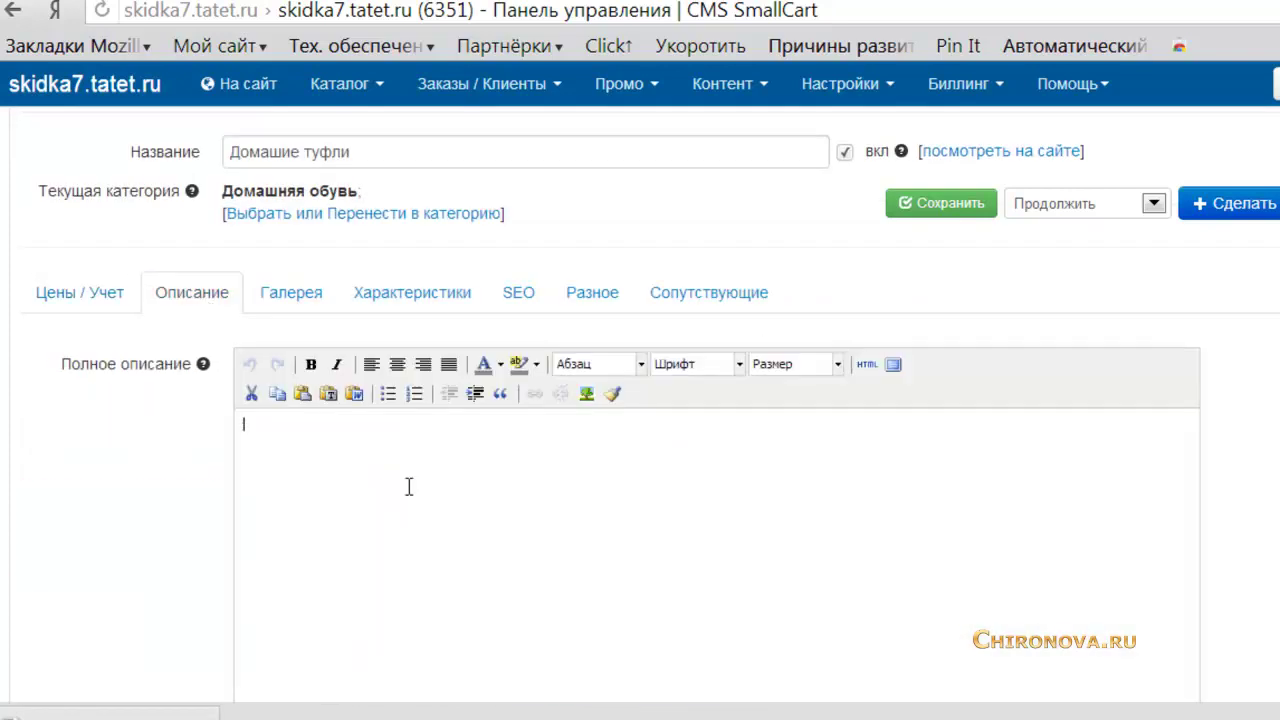
click(409, 487)
text(Красивые и практичные домашние туфли)
key(ctrl+e)
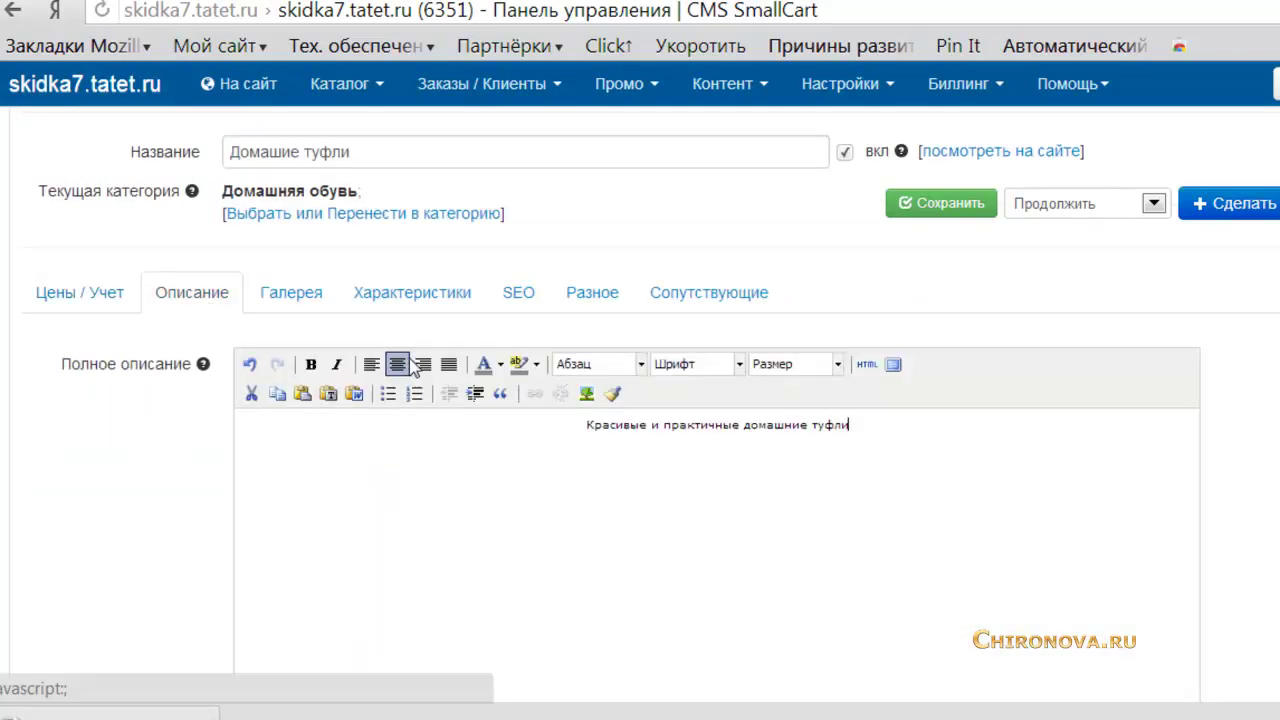
click(600, 364)
drag(737, 428, 737, 466)
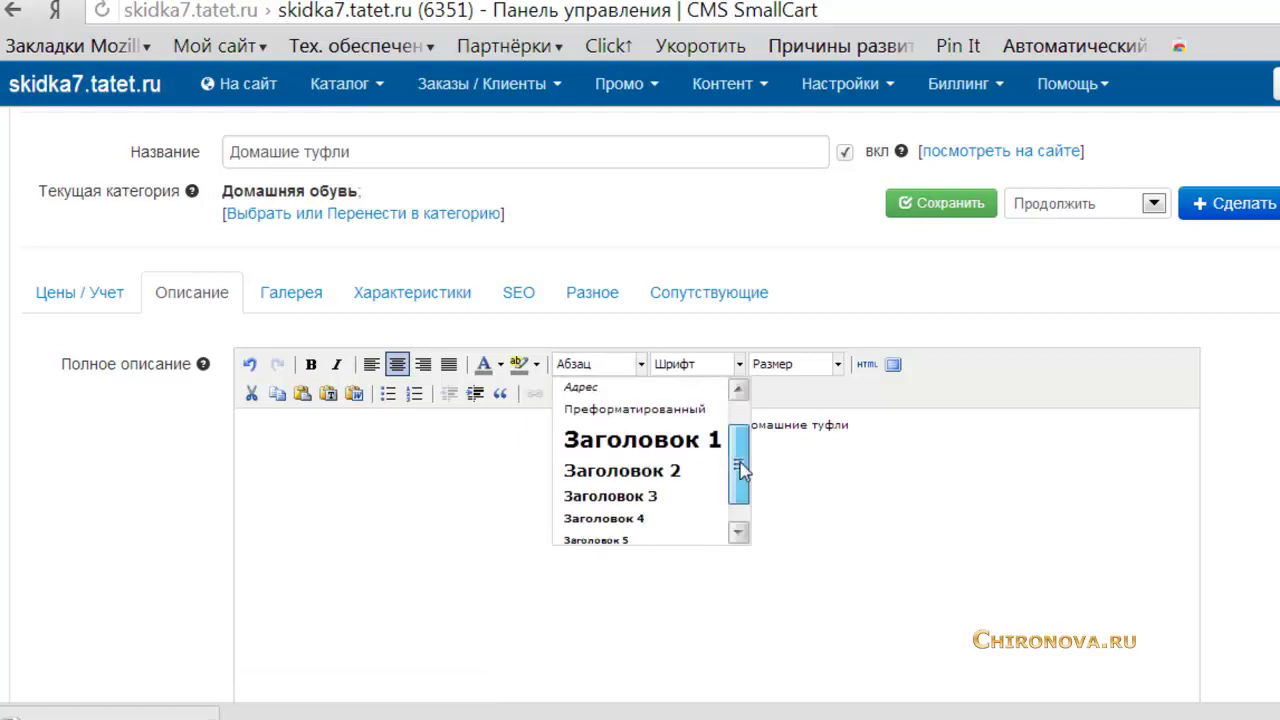
click(655, 519)
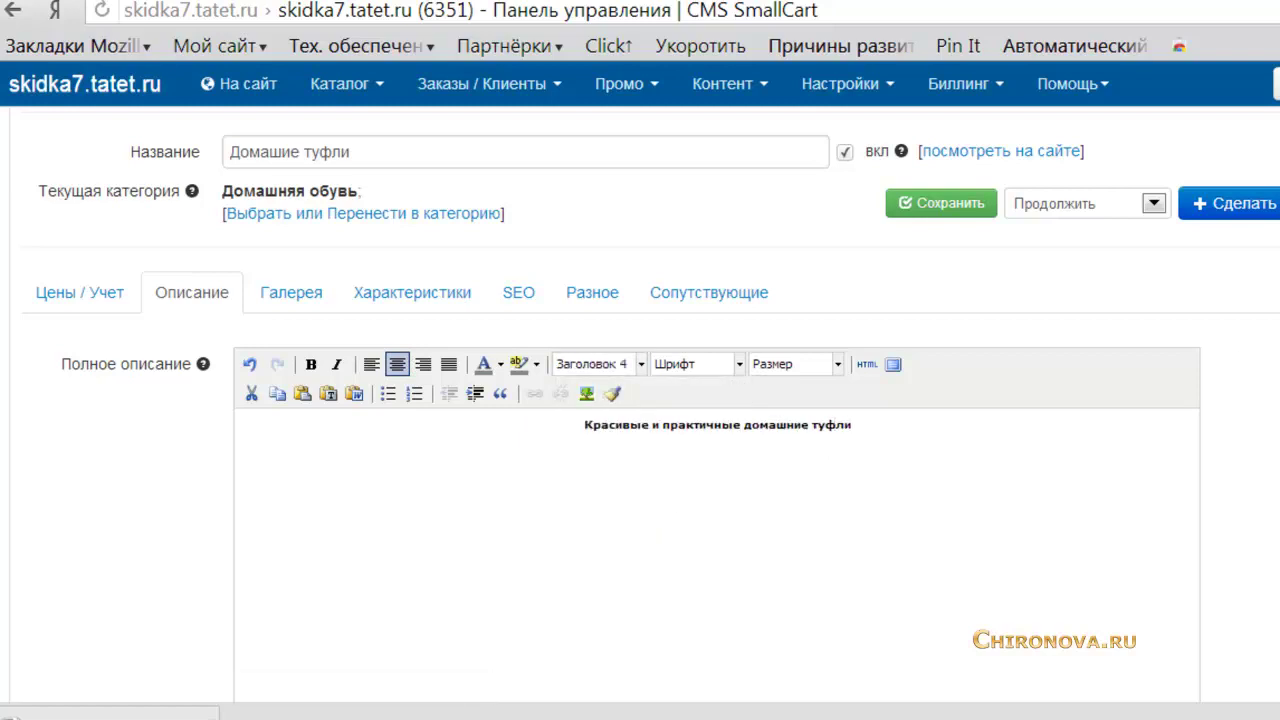
Write the centred short description "Будем и дома красивыми!" and save the product
scroll(1023, 389, down, 5)
click(747, 514)
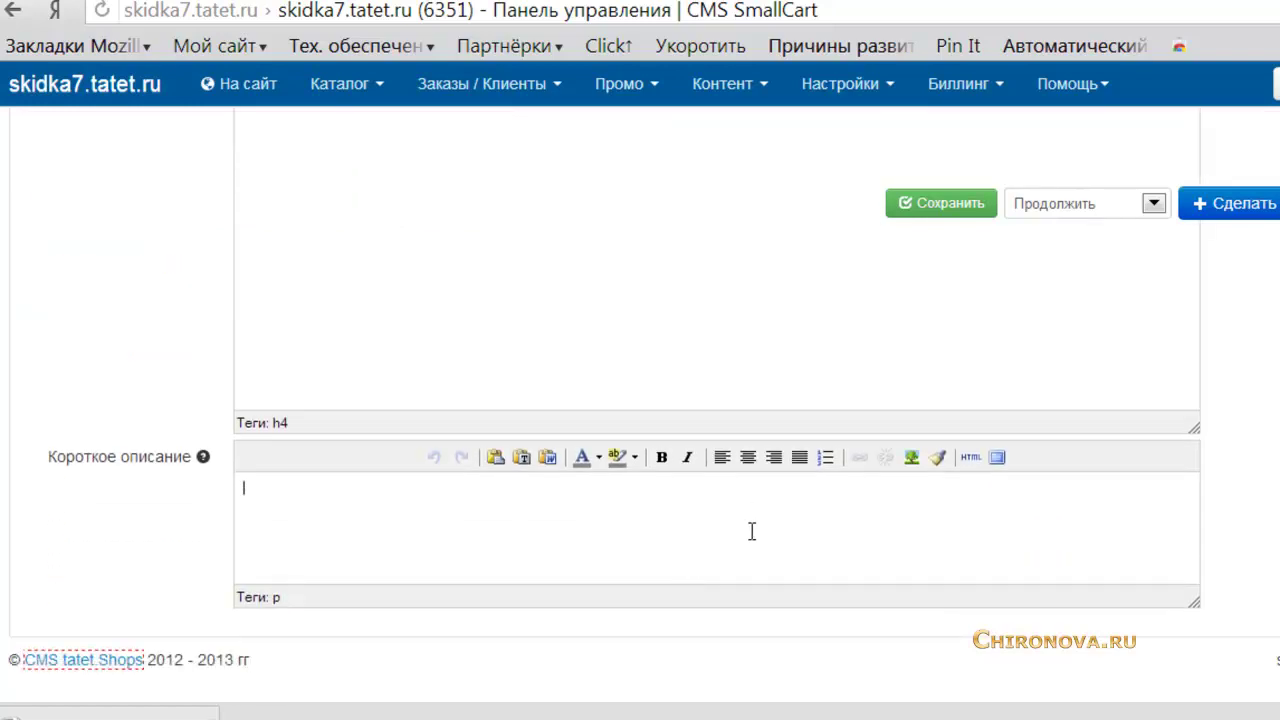
text(Будем и дома красивыми!)
key(ctrl+e)
scroll(860, 380, up, 1)
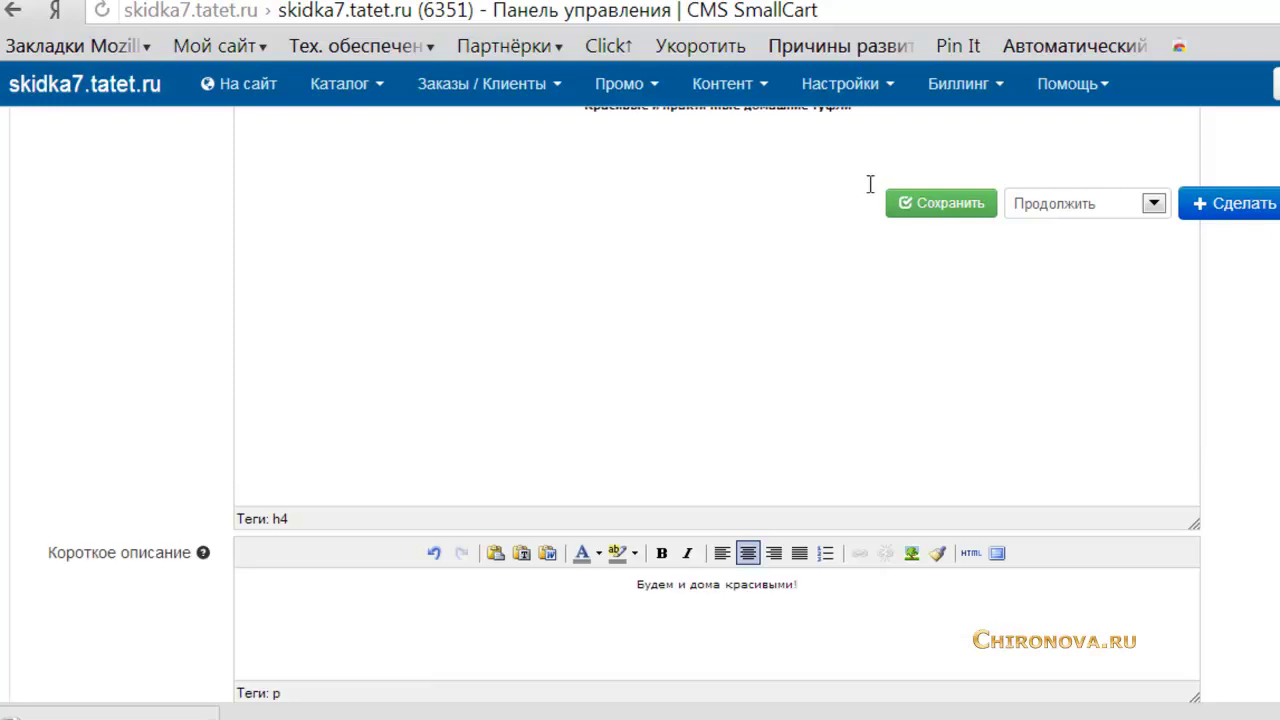
click(958, 208)
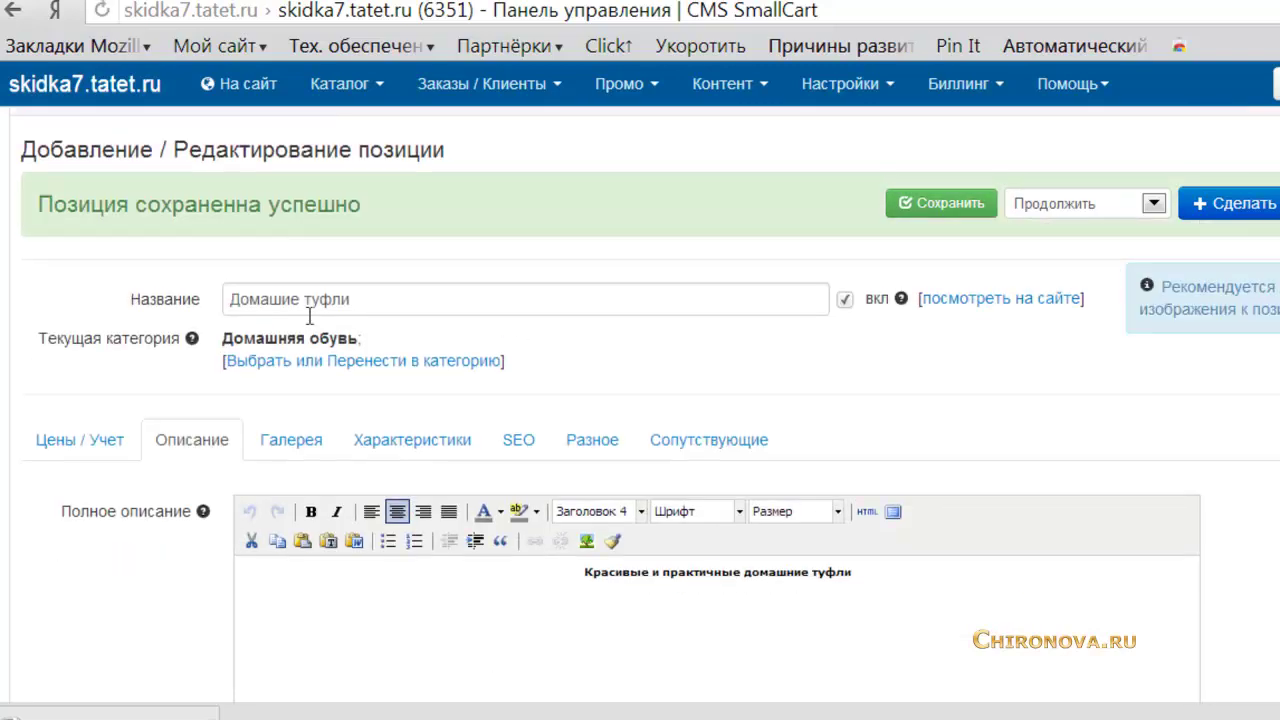
Upload the image file FA0016l.jpg to the product's gallery
click(285, 443)
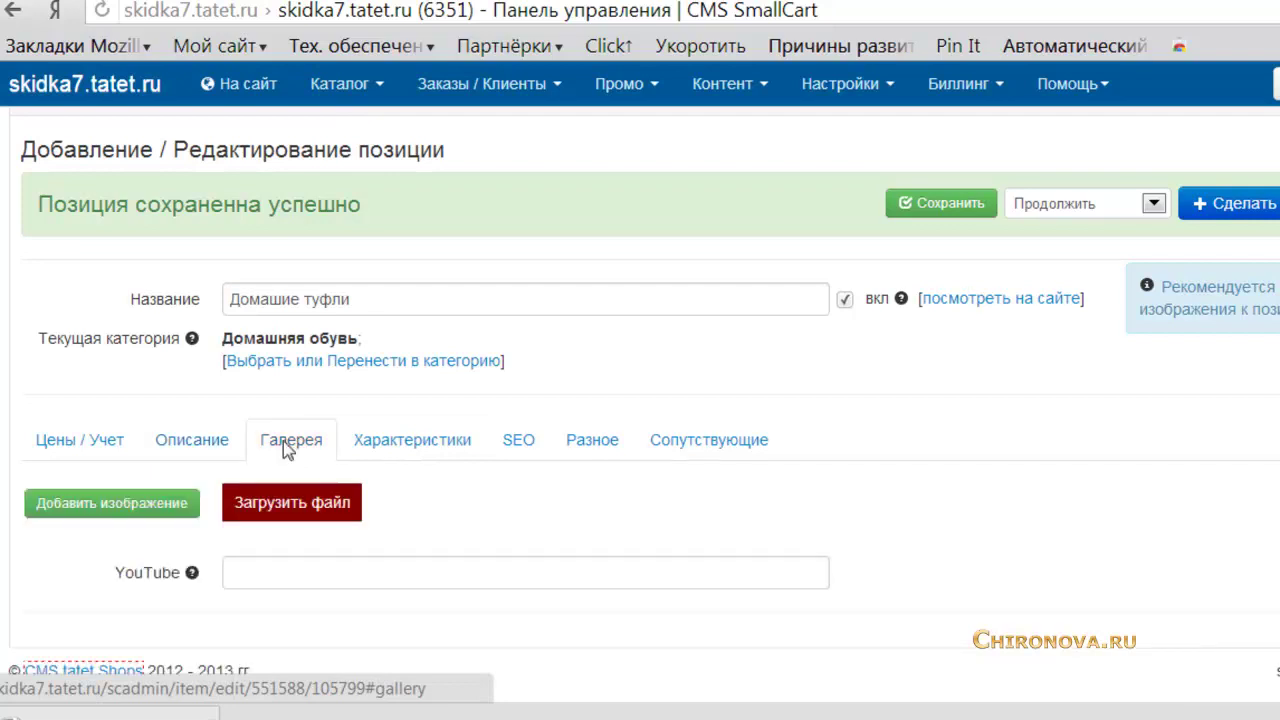
click(157, 502)
click(528, 232)
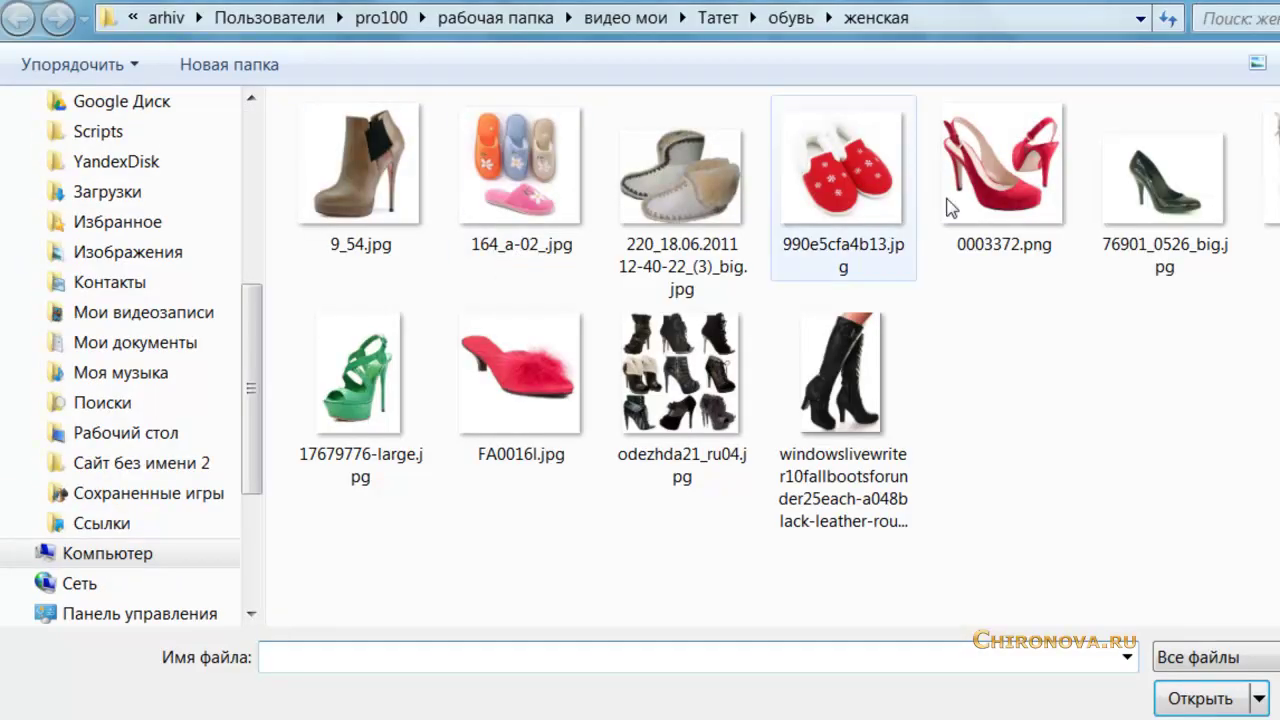
click(532, 358)
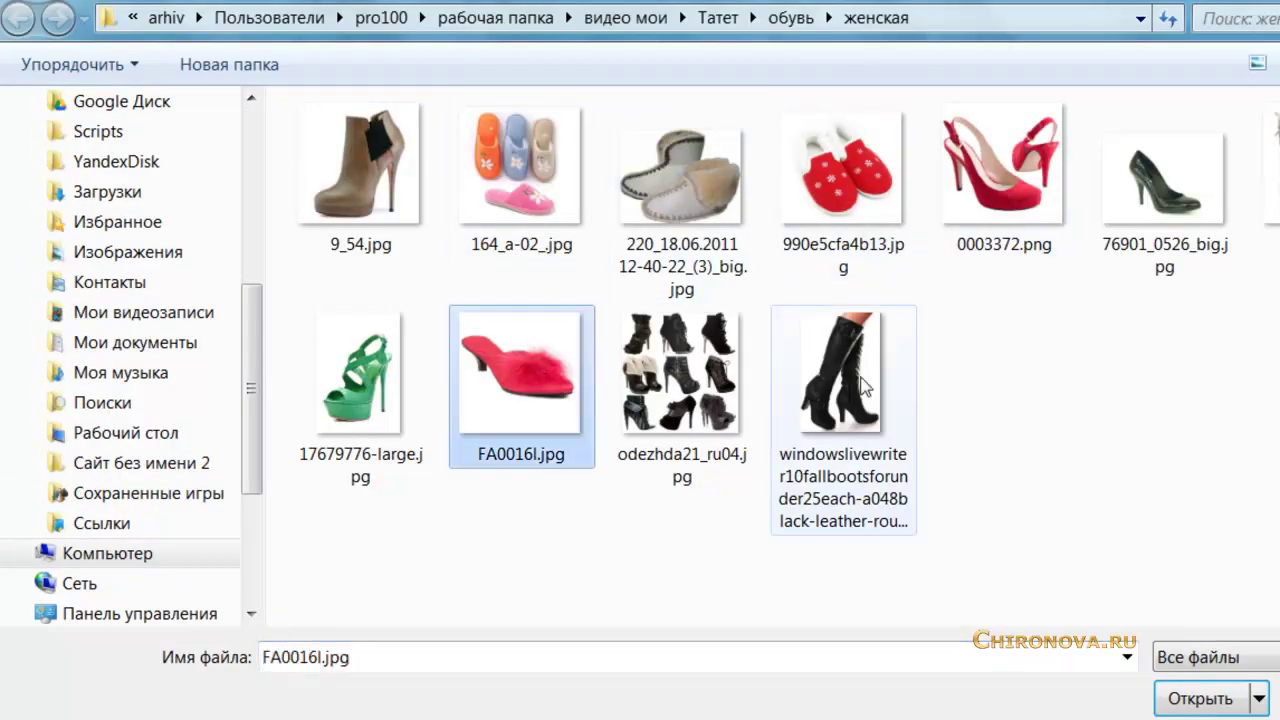
click(1192, 700)
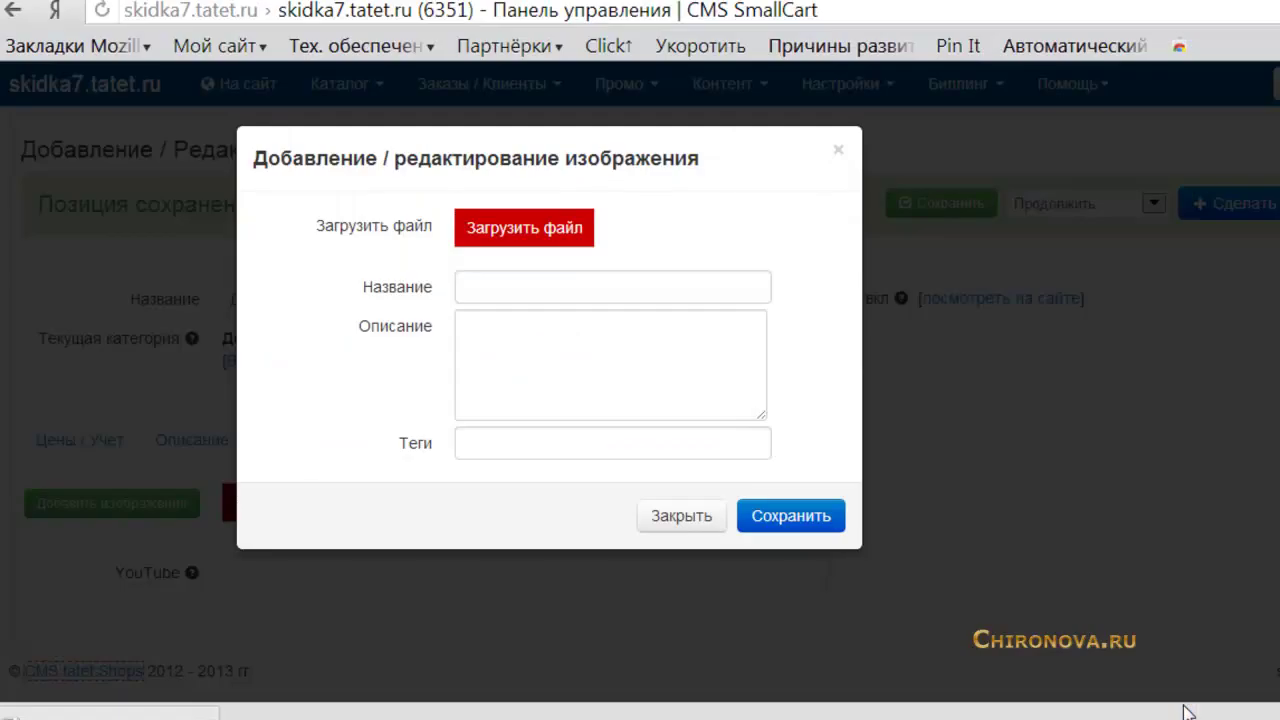
Title the uploaded gallery image "Красивая домашняя обувь", leave its description and tags empty, and save it
click(614, 376)
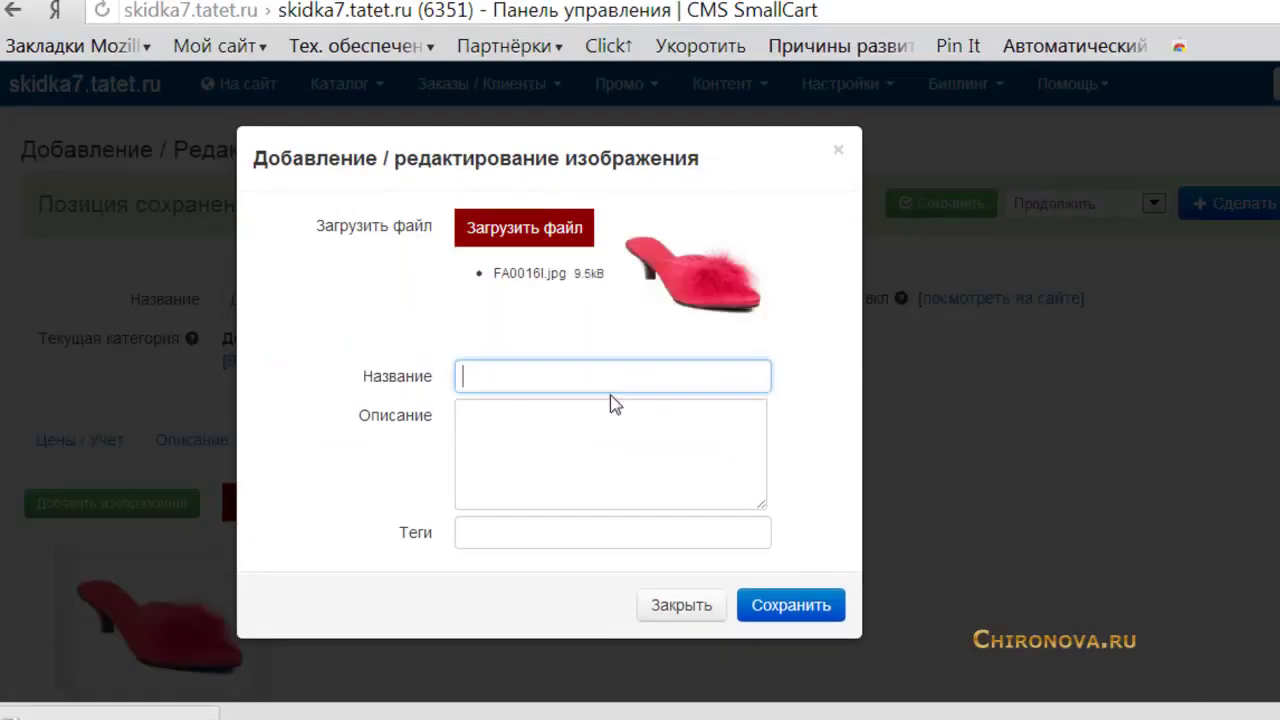
text(Красивая домашняя обувь)
click(614, 464)
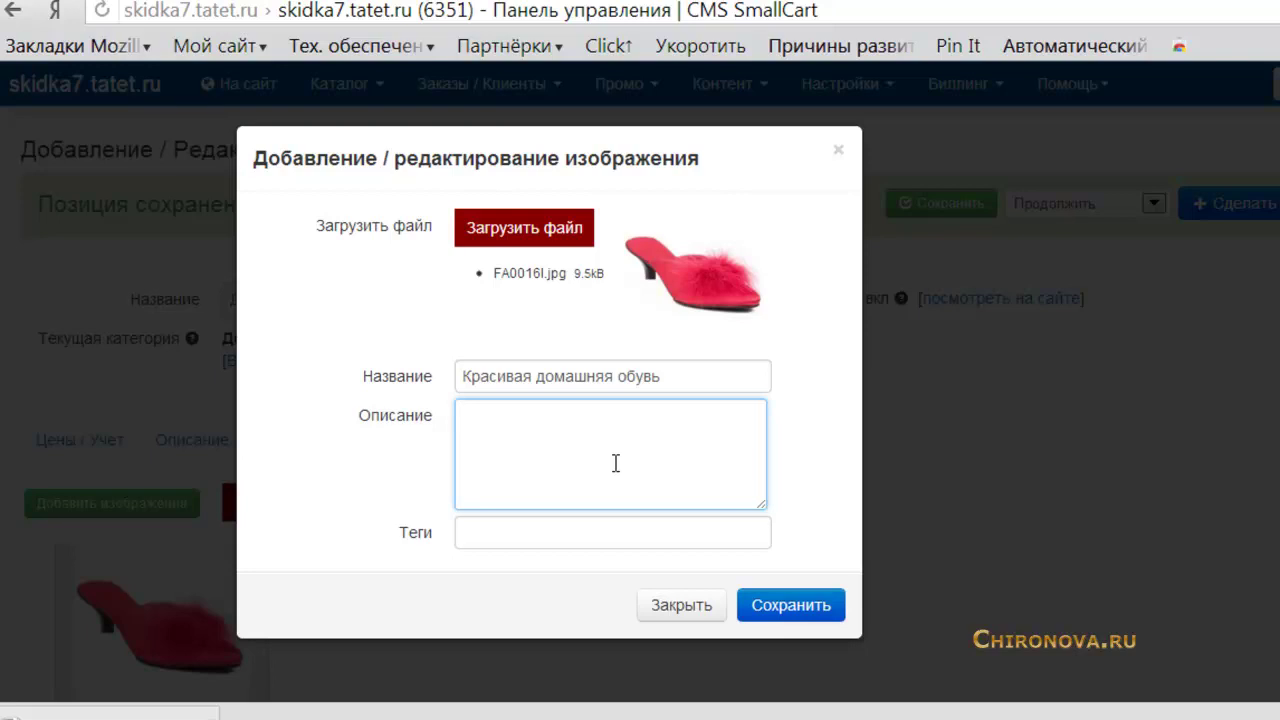
click(606, 530)
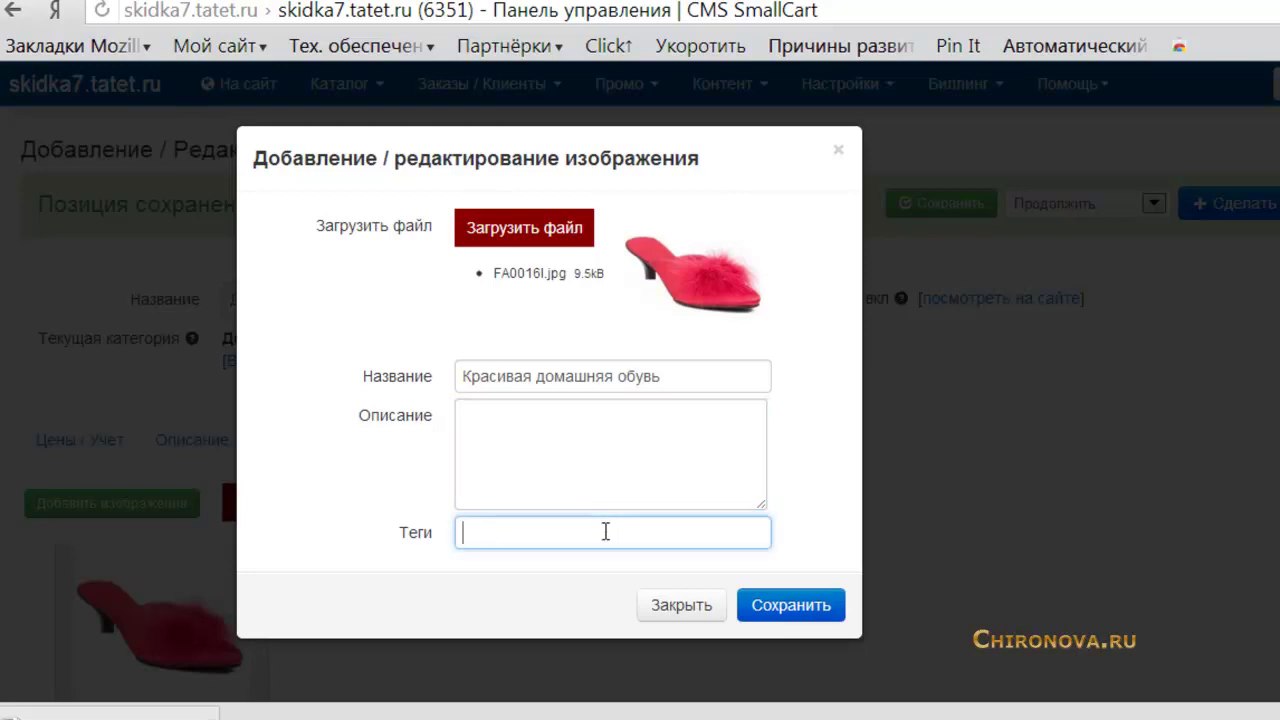
click(794, 605)
scroll(572, 478, down, 2)
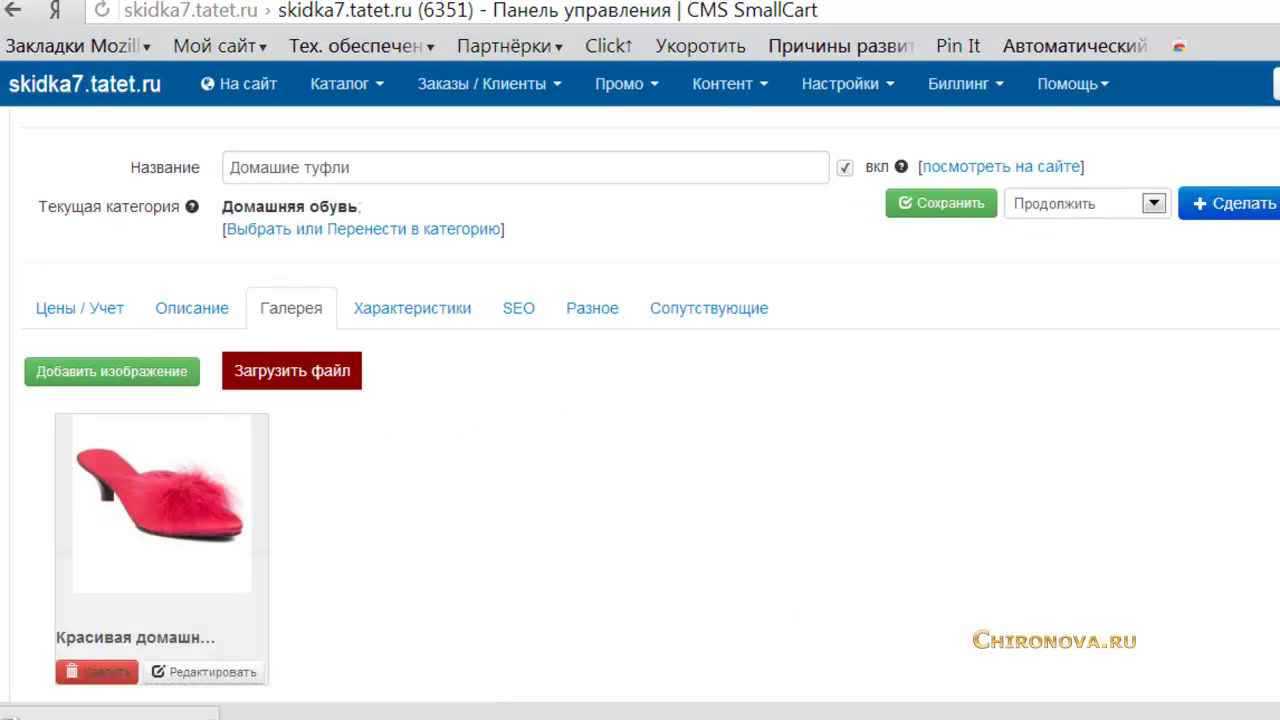
scroll(220, 615, down, 1)
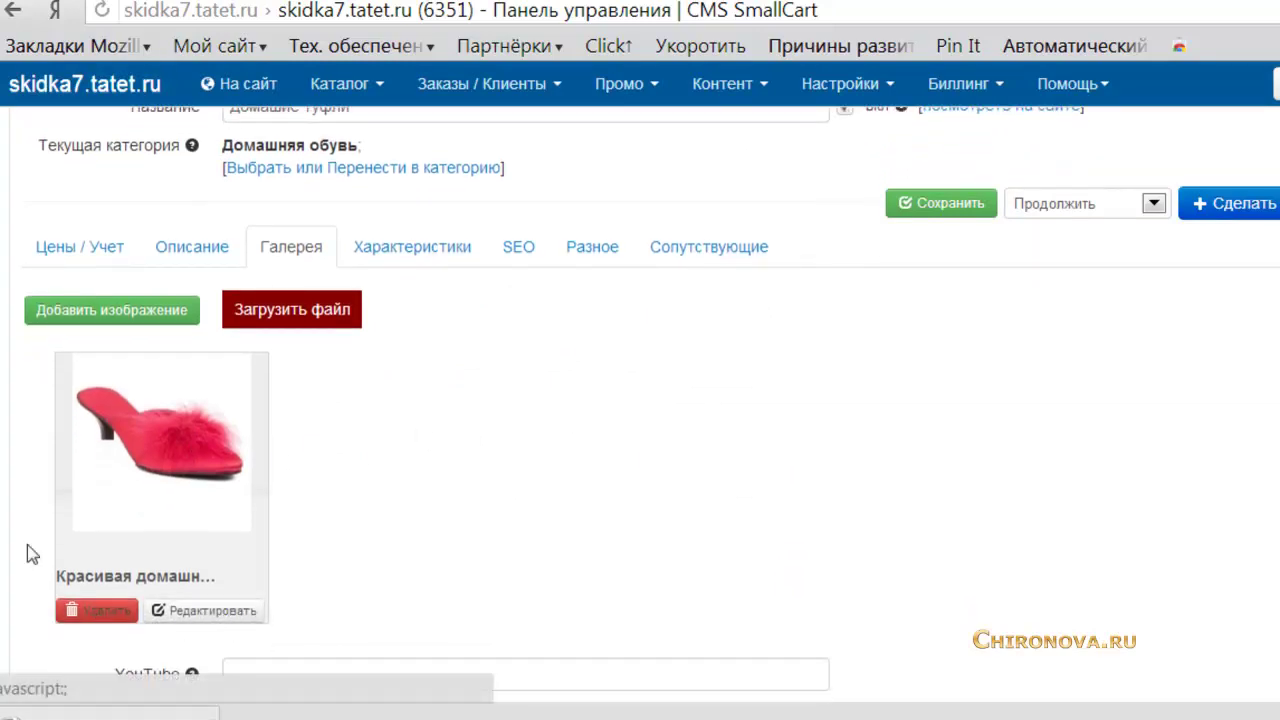
scroll(520, 420, down, 1)
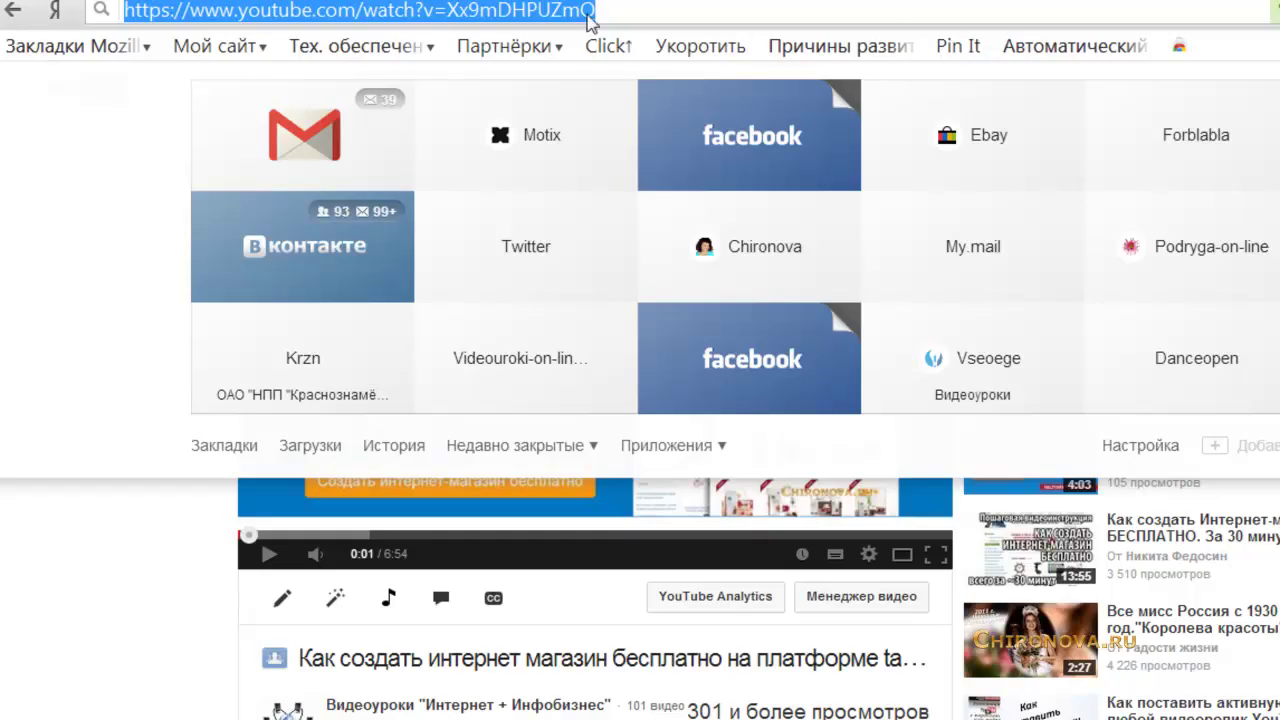
right_click(557, 20)
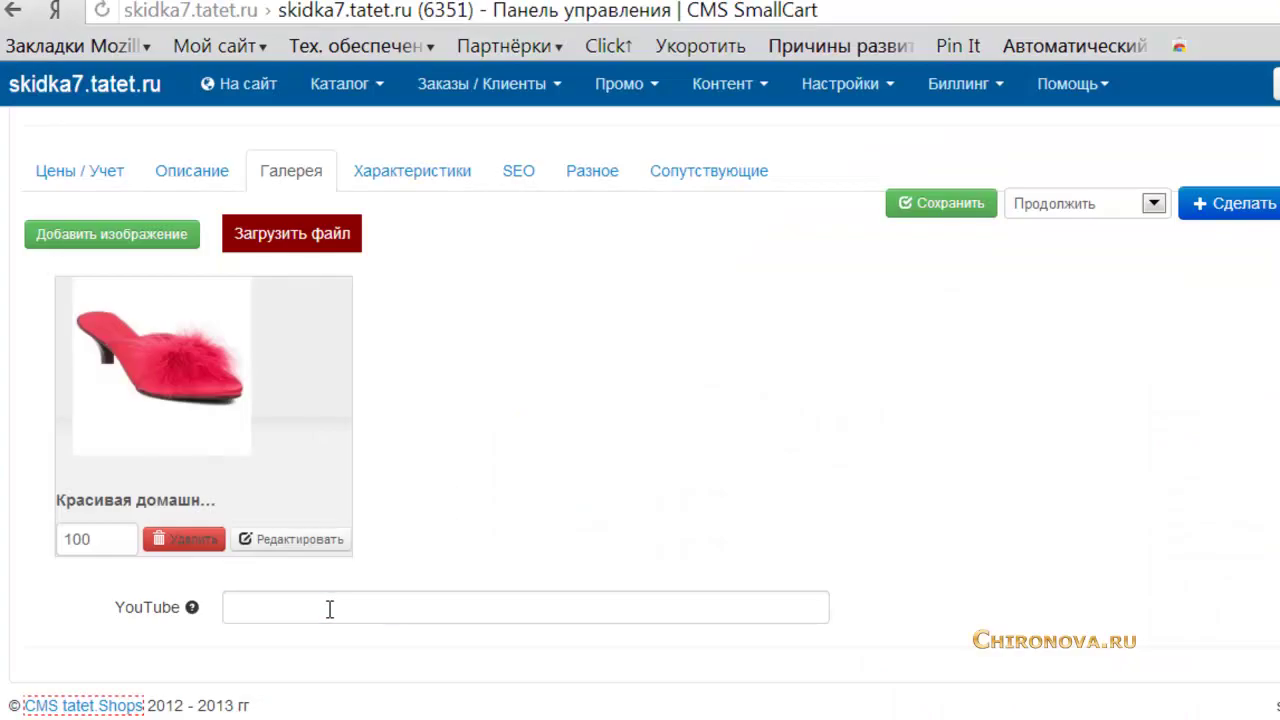
click(329, 609)
right_click(329, 609)
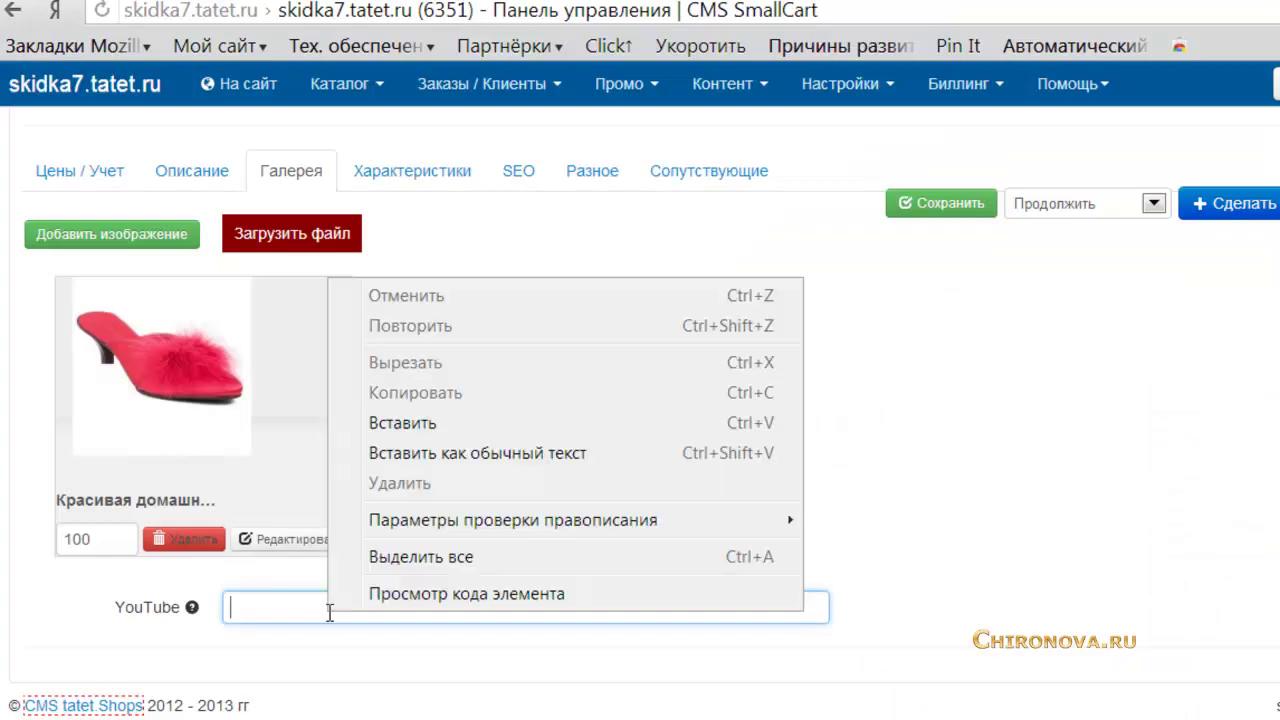
click(392, 428)
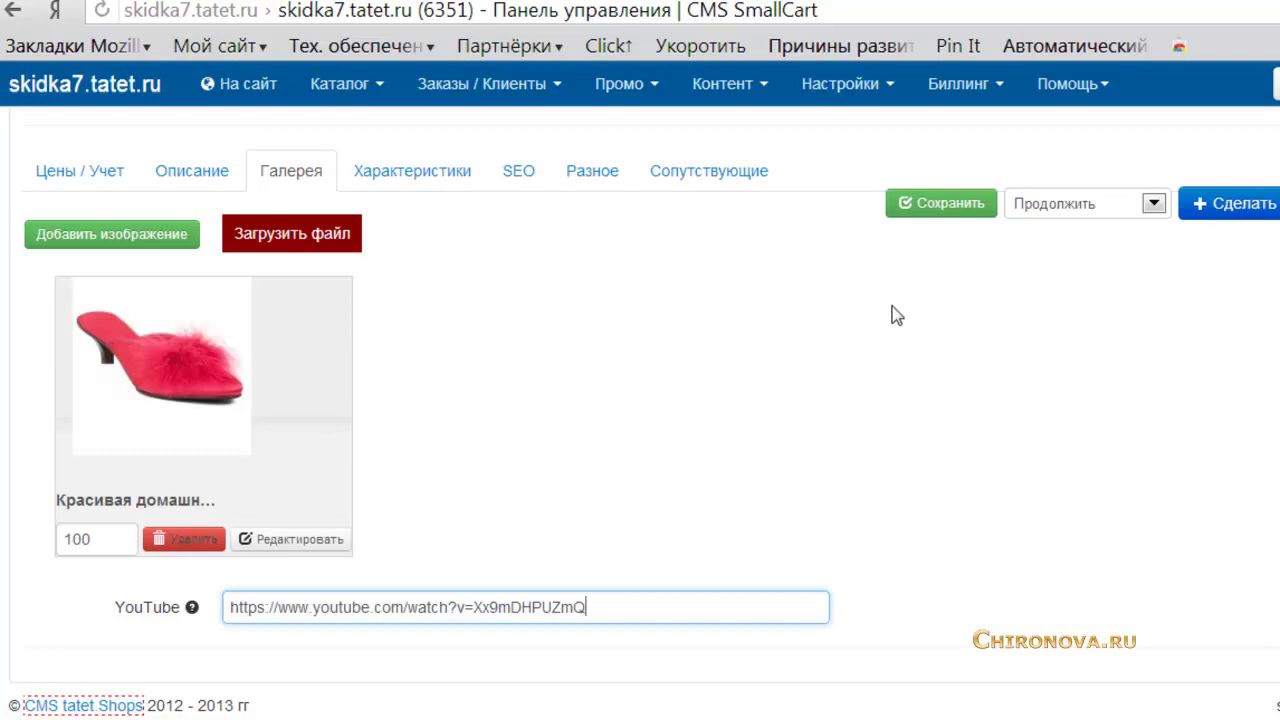
click(928, 206)
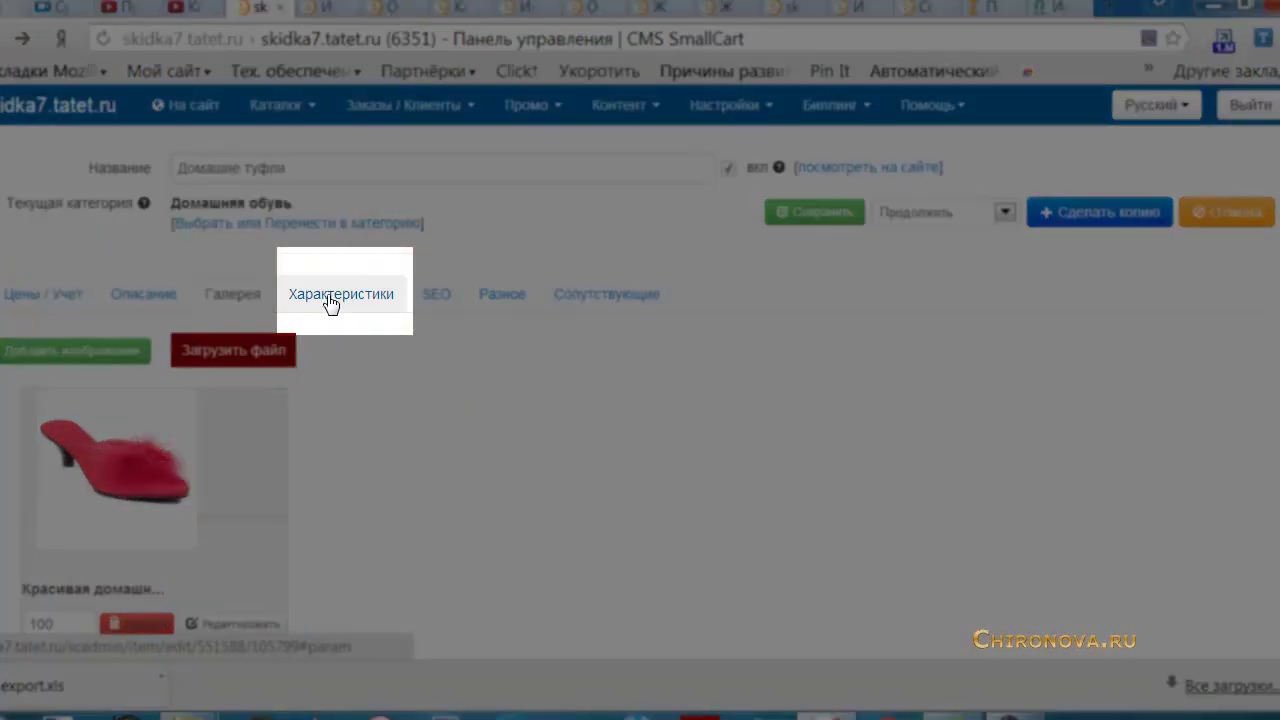
Assign the value "тёплая" from the directory to the product's "домашняя обувь" characteristic
click(300, 297)
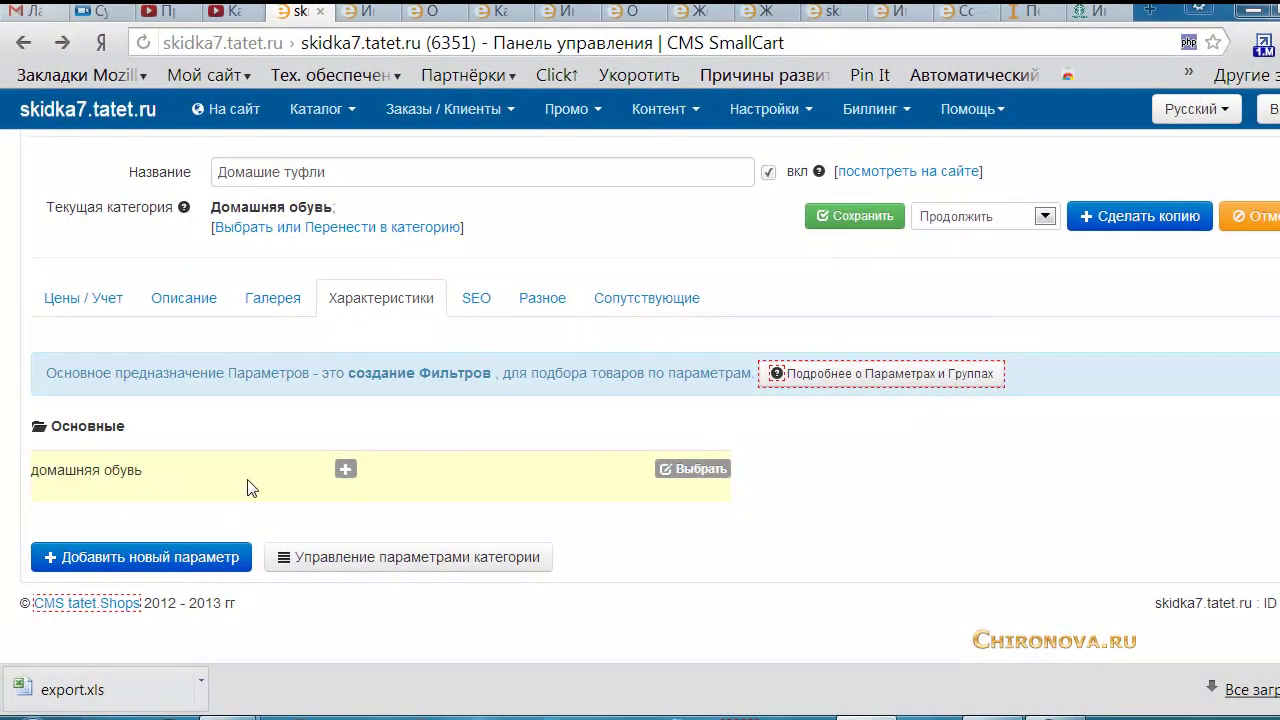
click(706, 469)
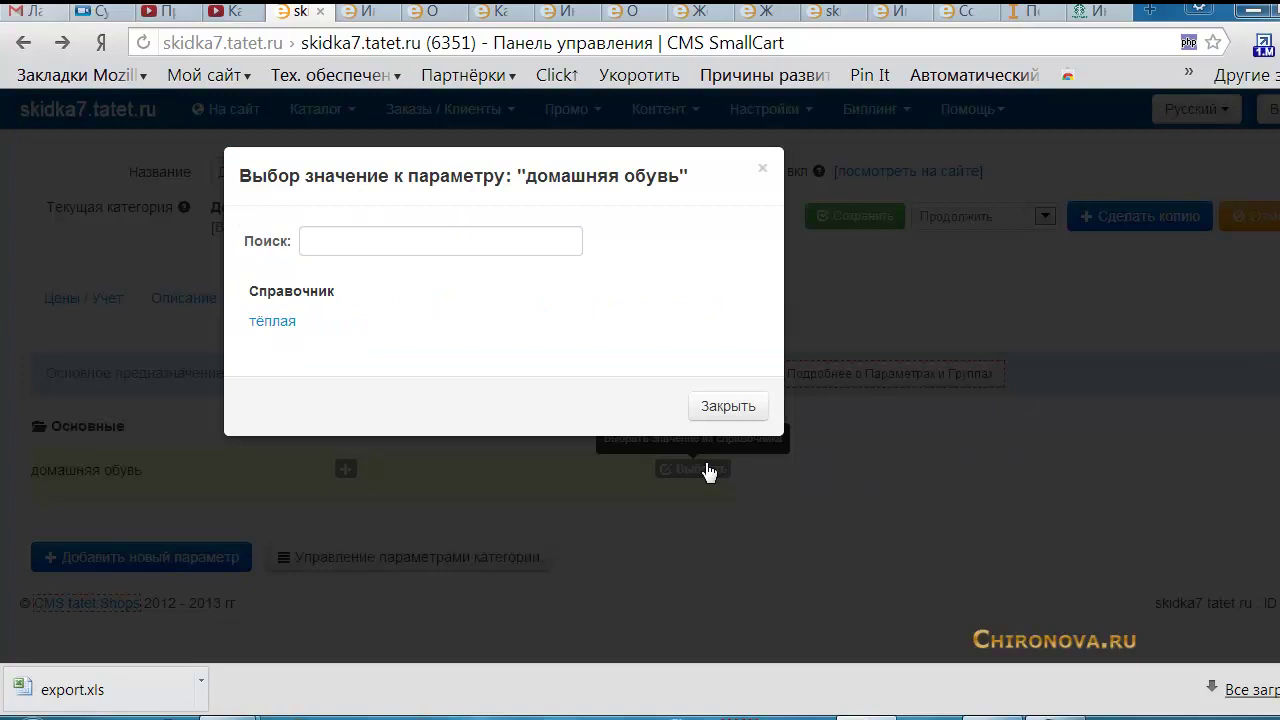
click(275, 322)
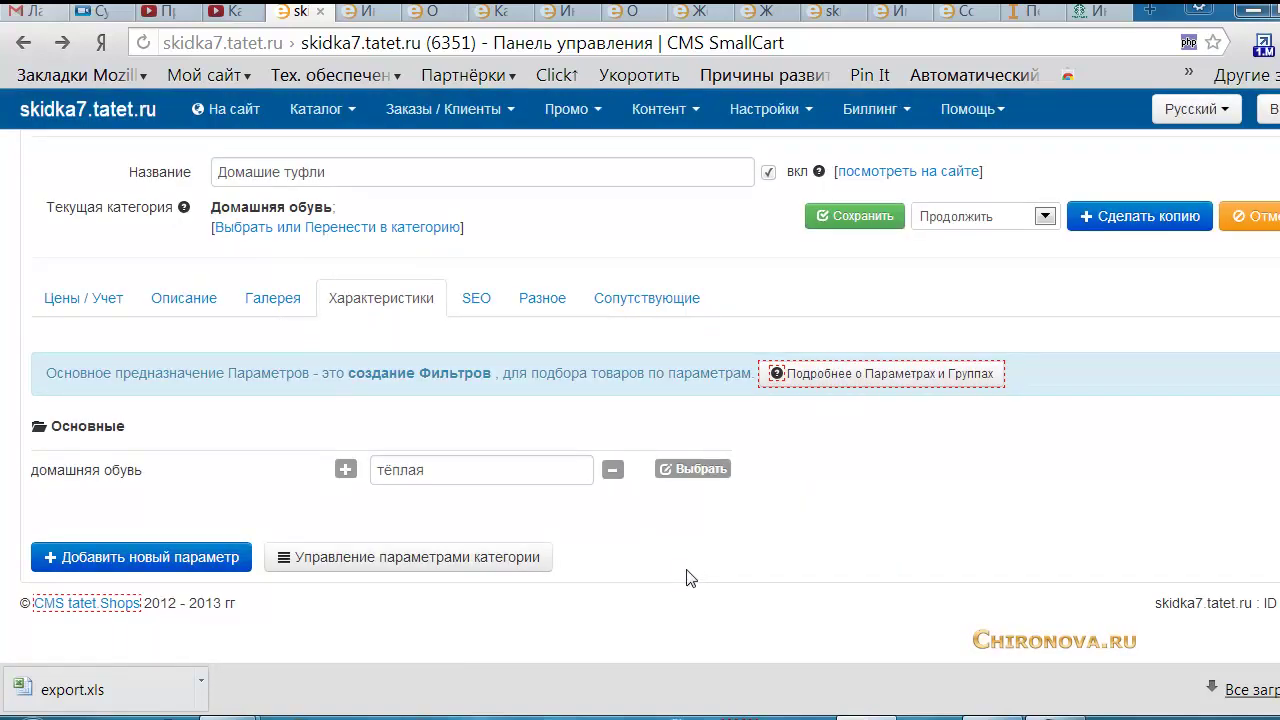
click(900, 380)
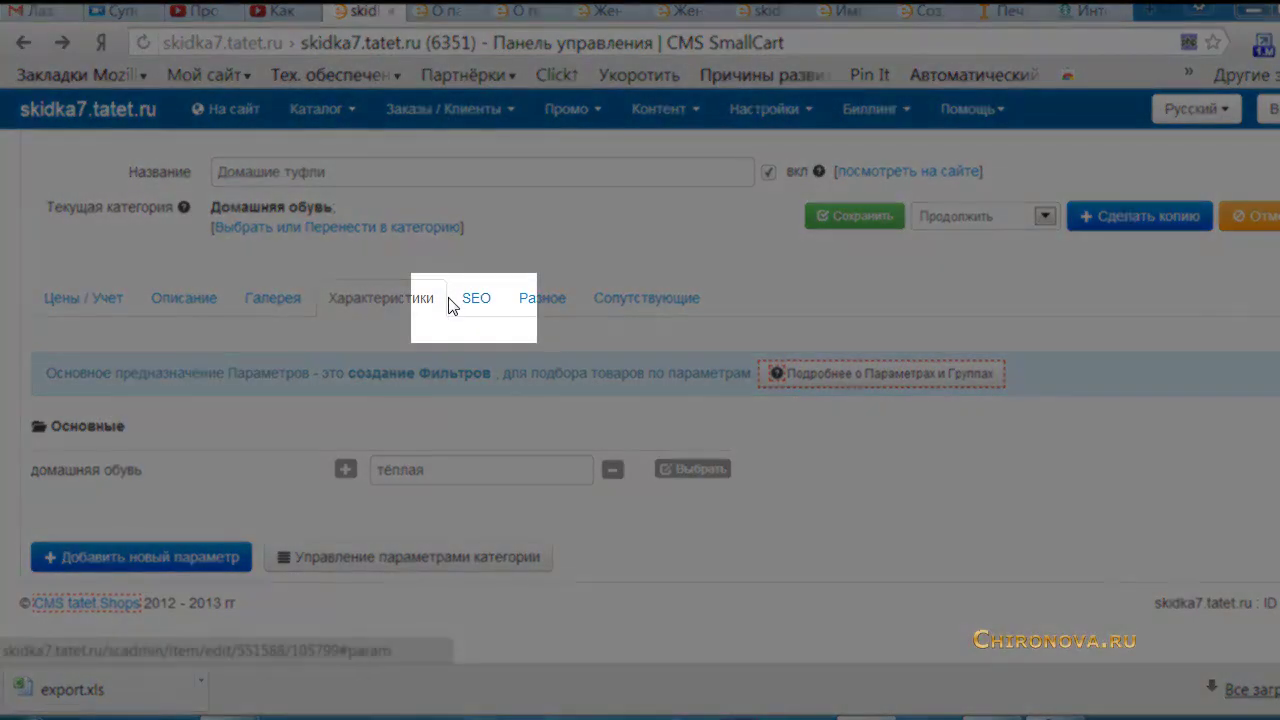
Examine the product's SEO fields and its miscellaneous settings for order, display blocks, manager and articles
click(472, 302)
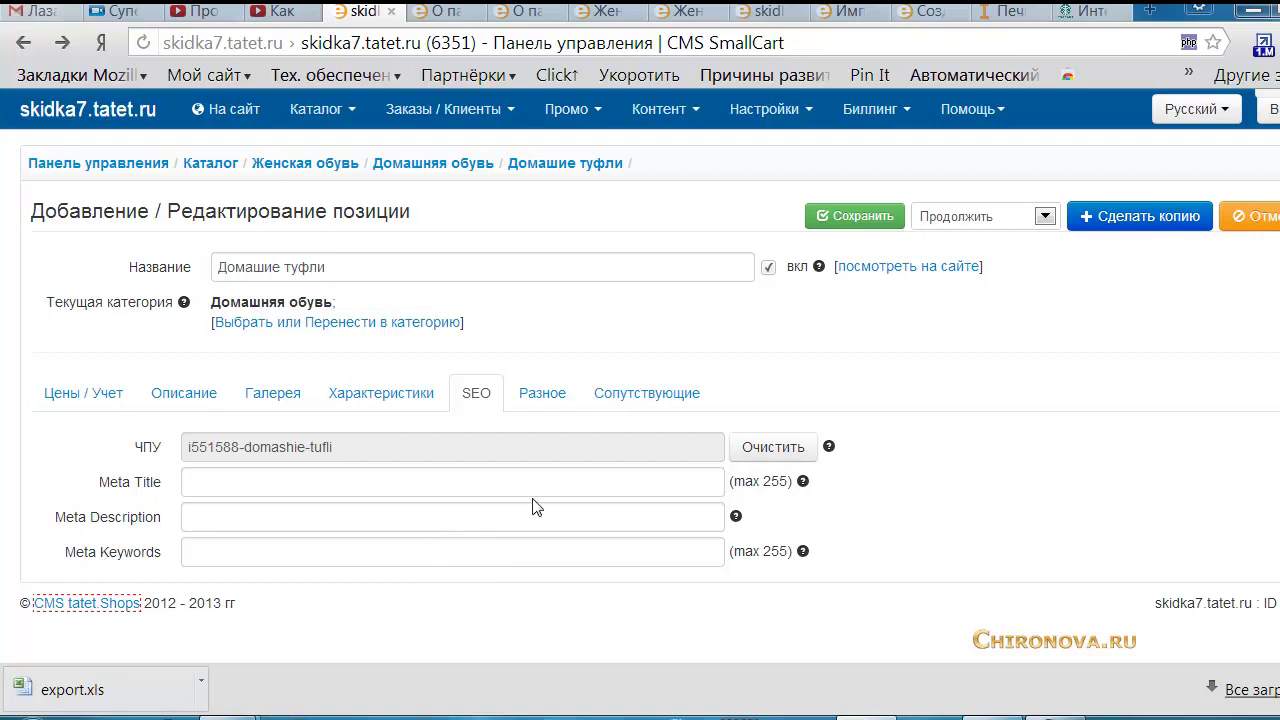
click(545, 398)
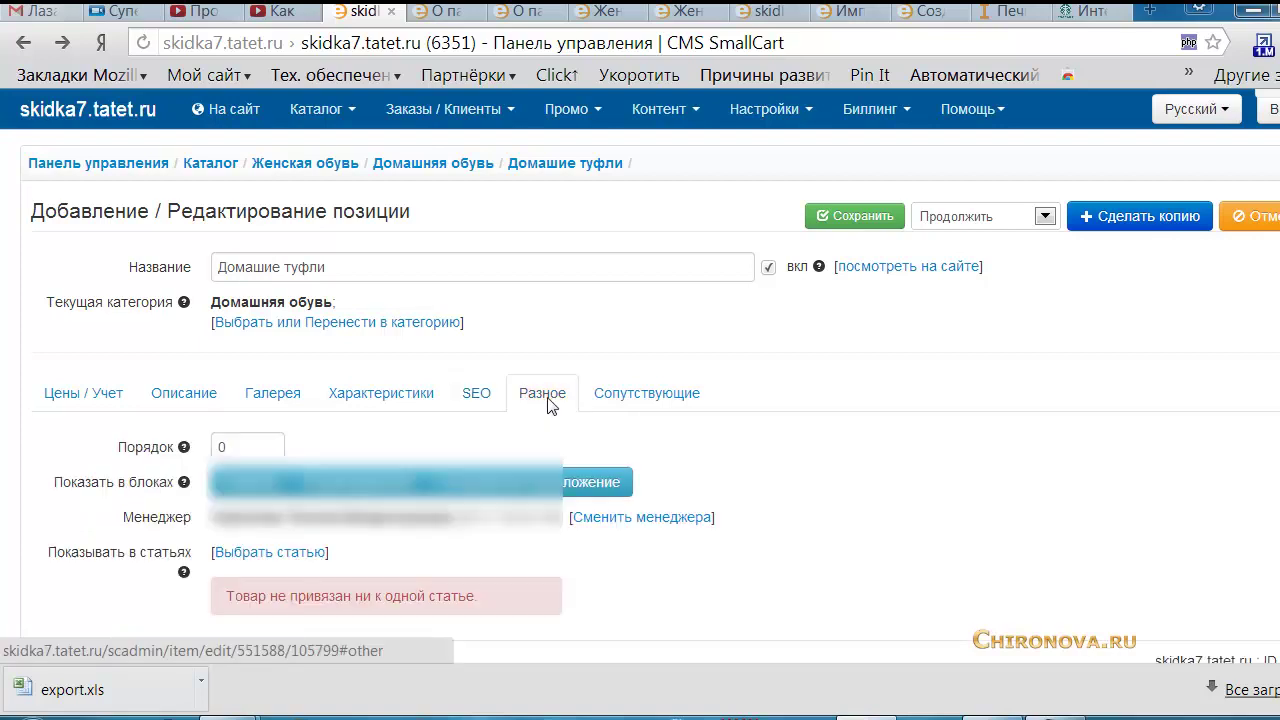
scroll(836, 447, down, 1)
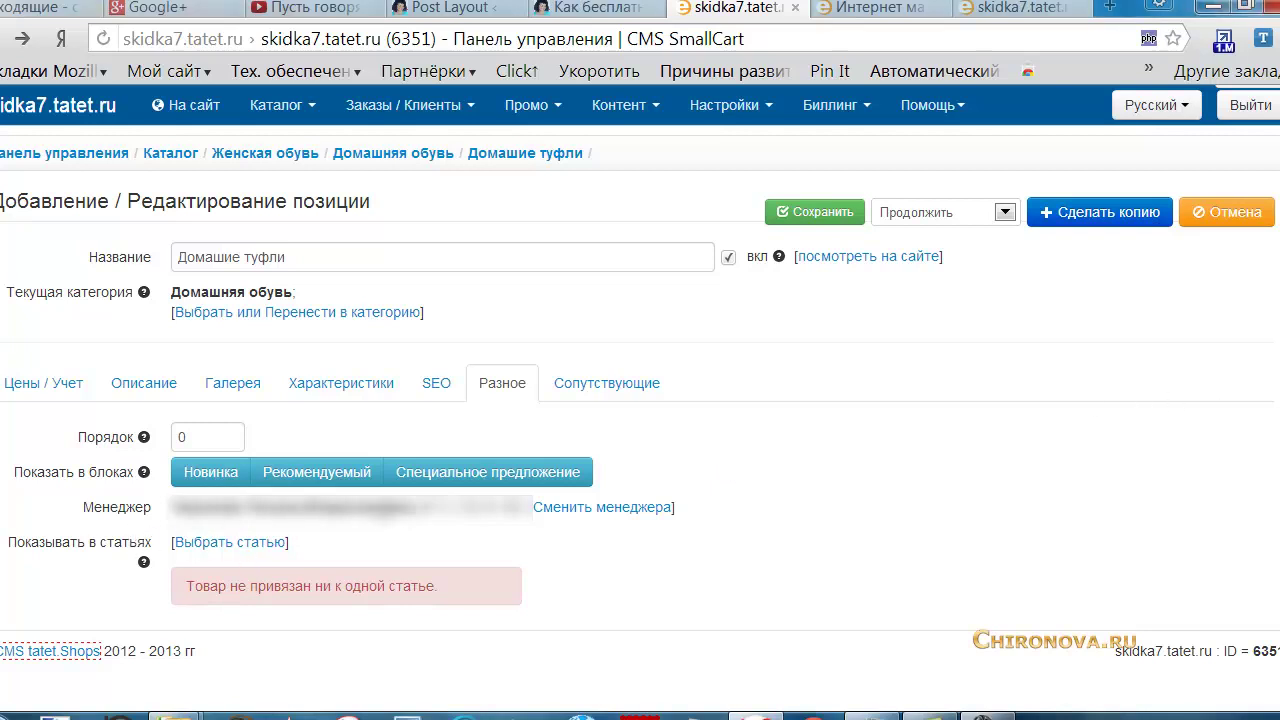
Examine the shop's manager list and the blank form for adding an administrator, and return to the product
click(626, 517)
click(626, 517)
click(765, 110)
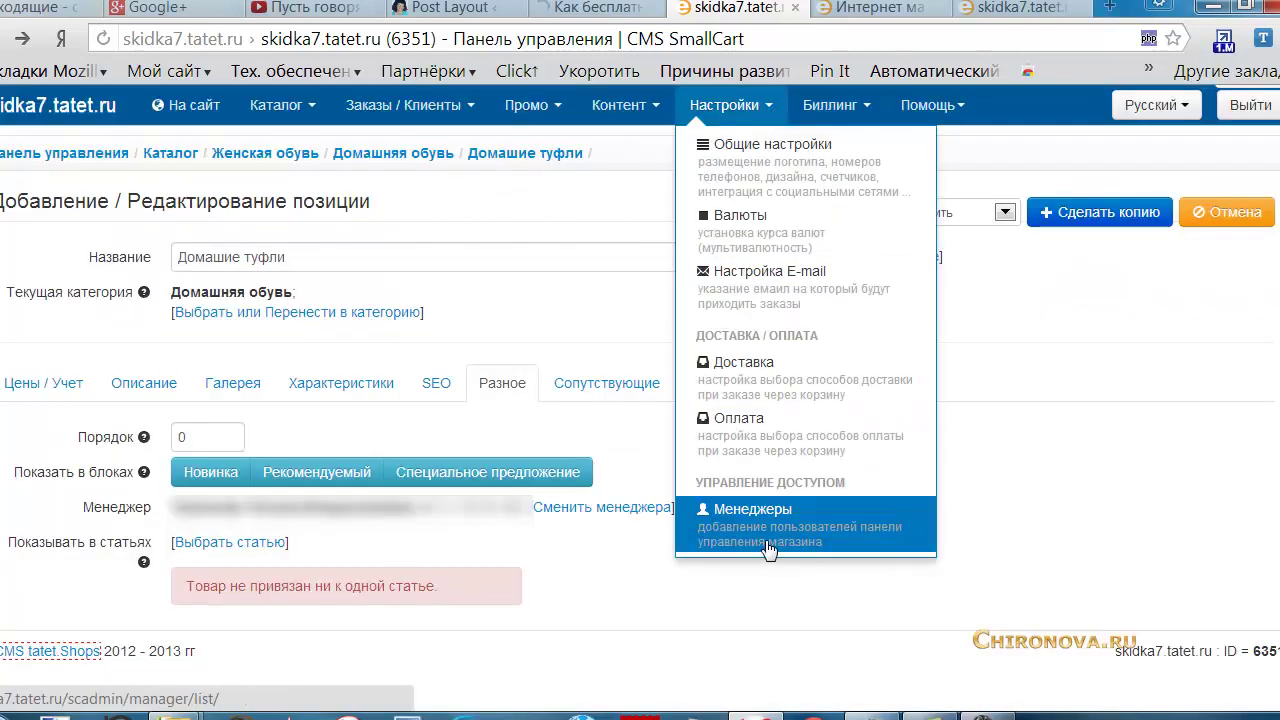
click(775, 106)
click(752, 110)
click(779, 541)
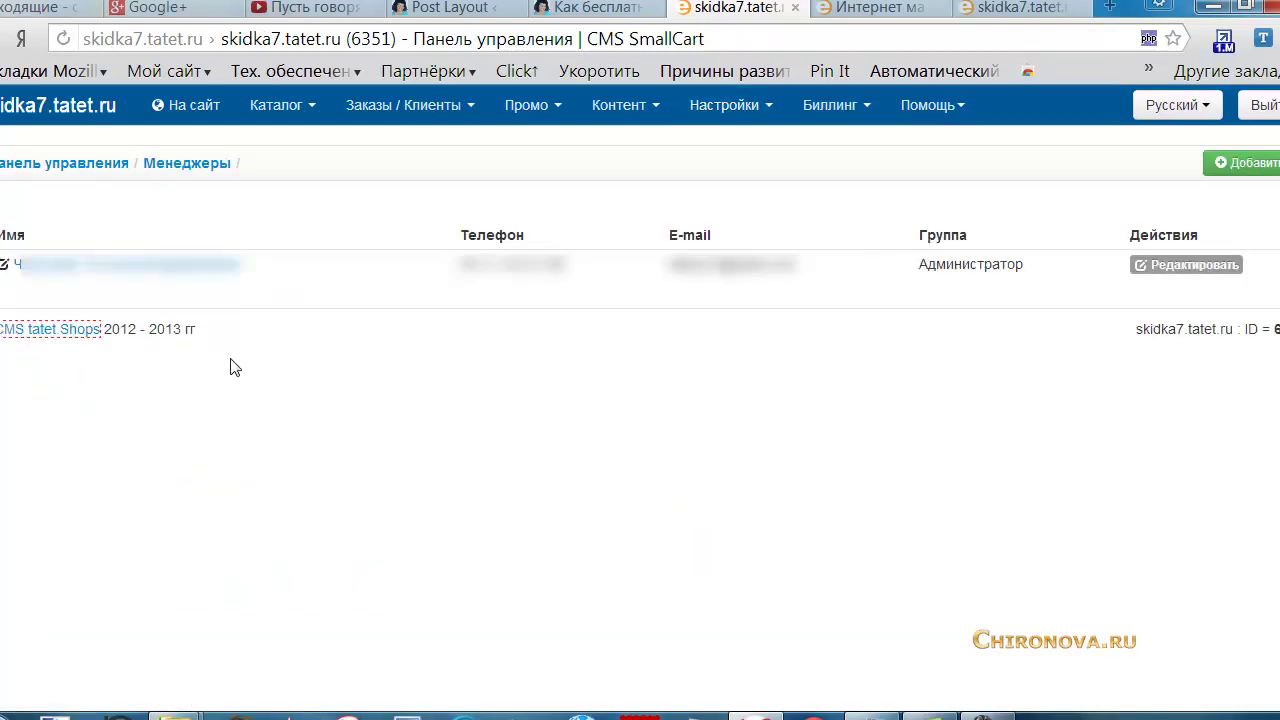
click(1238, 165)
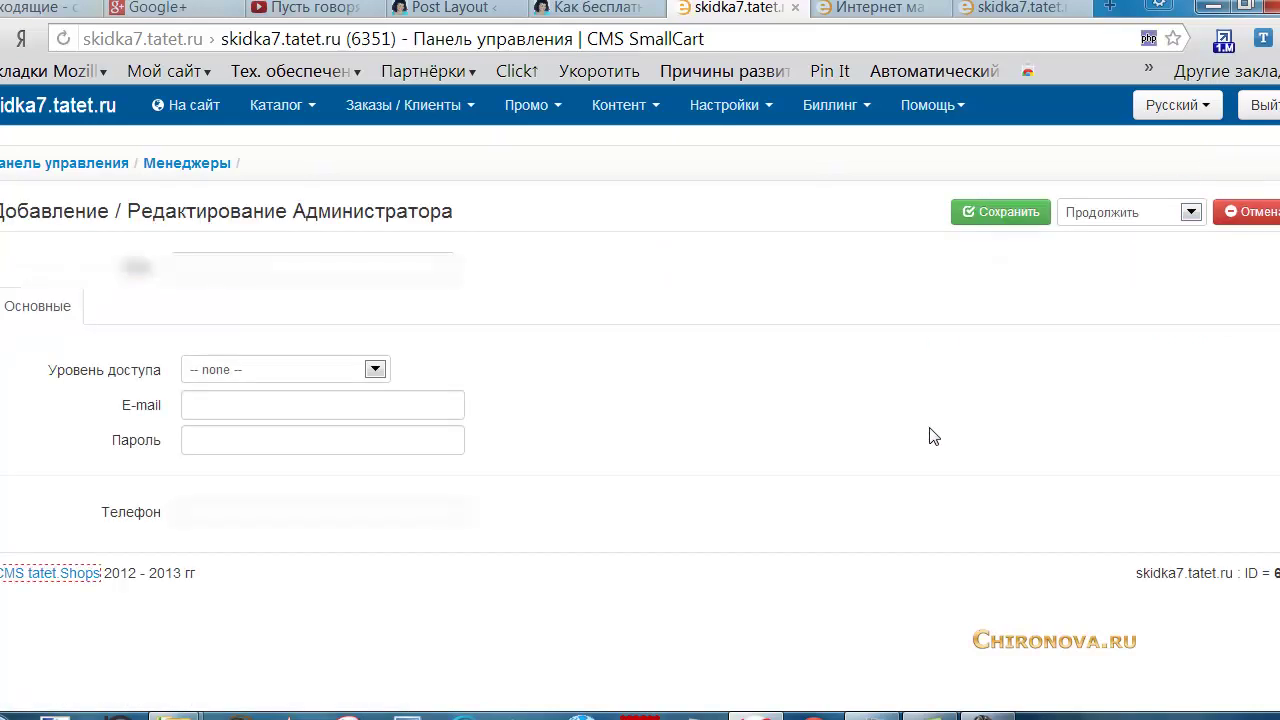
key(alt+Left)
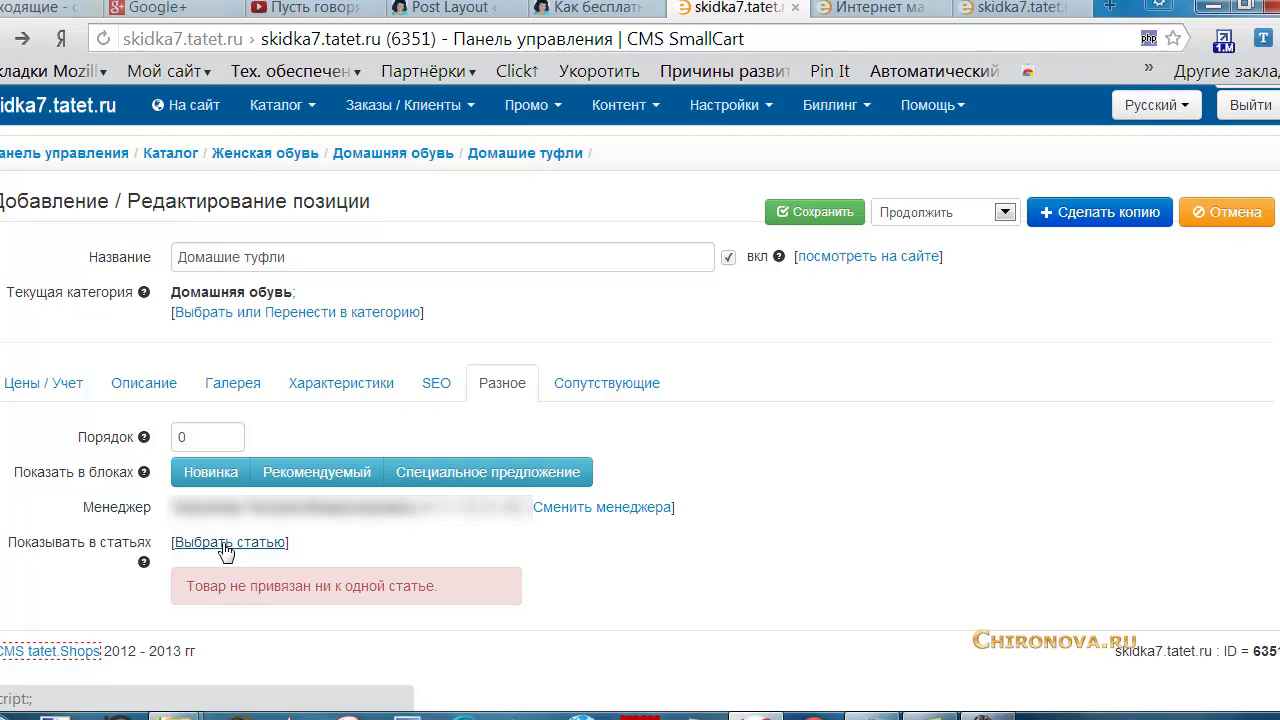
Check where articles are managed, view the product's related items section and save the product
click(650, 115)
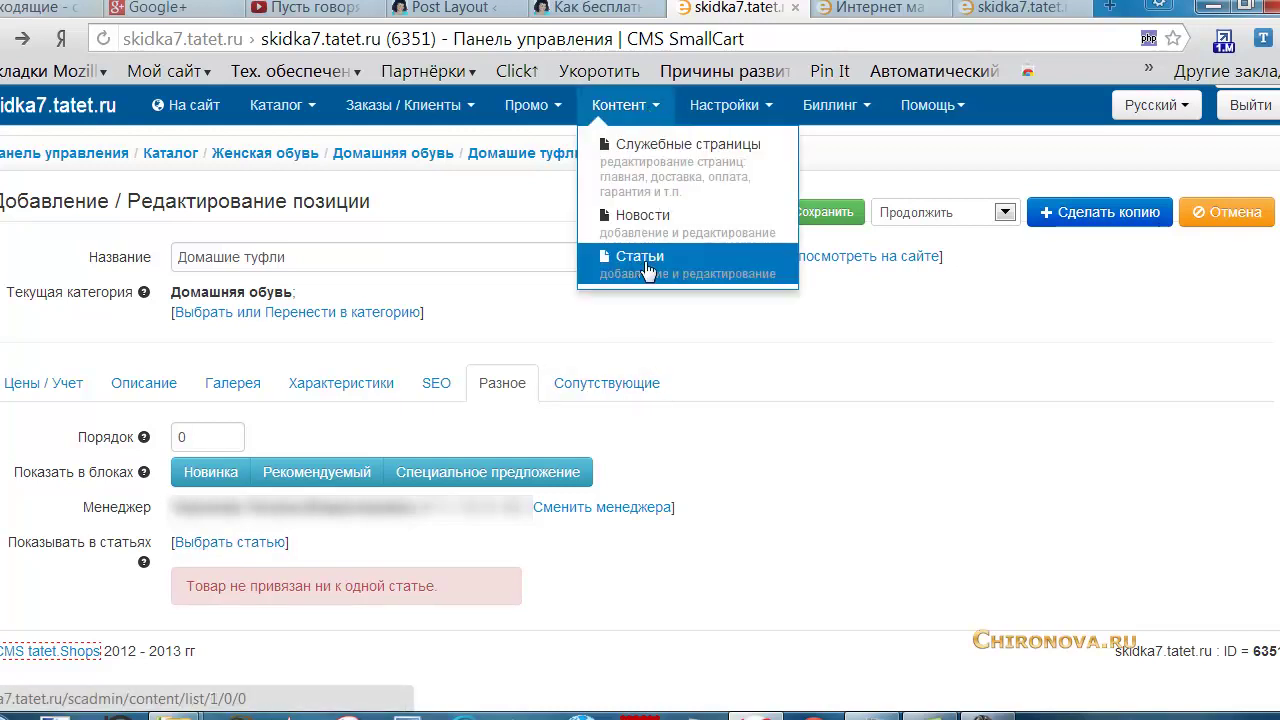
click(790, 510)
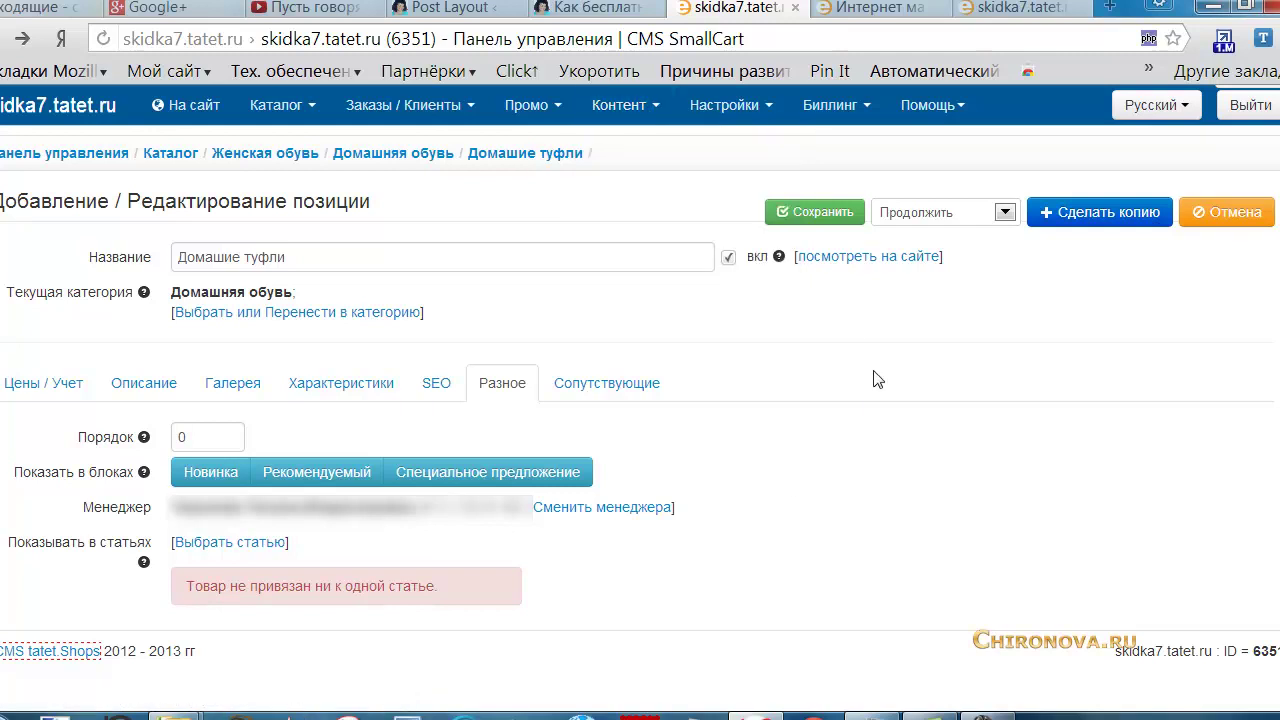
click(596, 383)
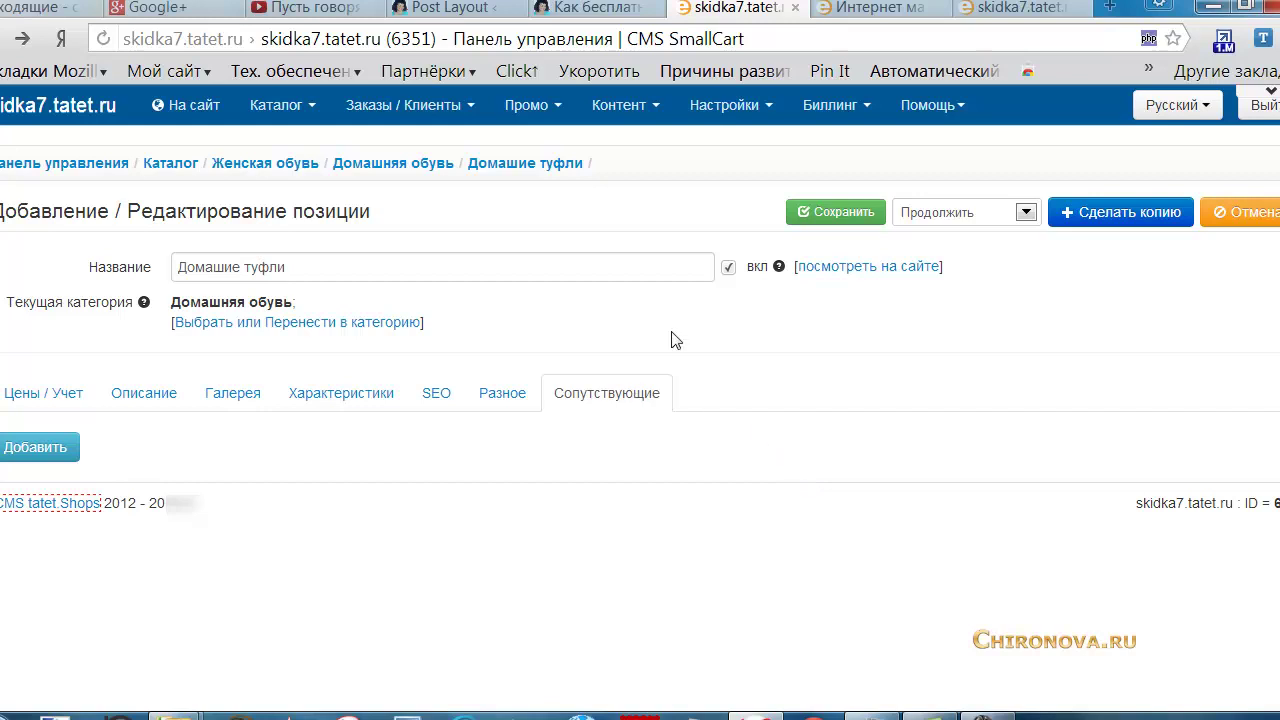
click(830, 215)
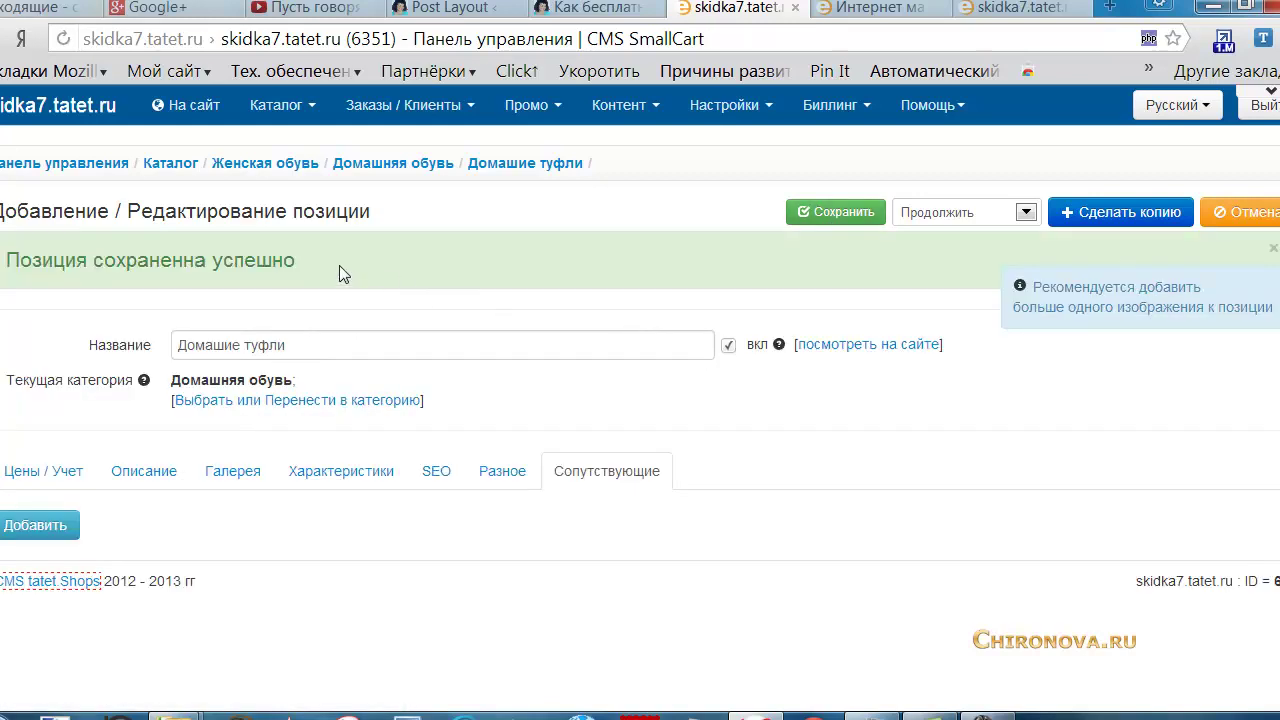
View the storefront home page and browse the carousel of latest added products
click(196, 113)
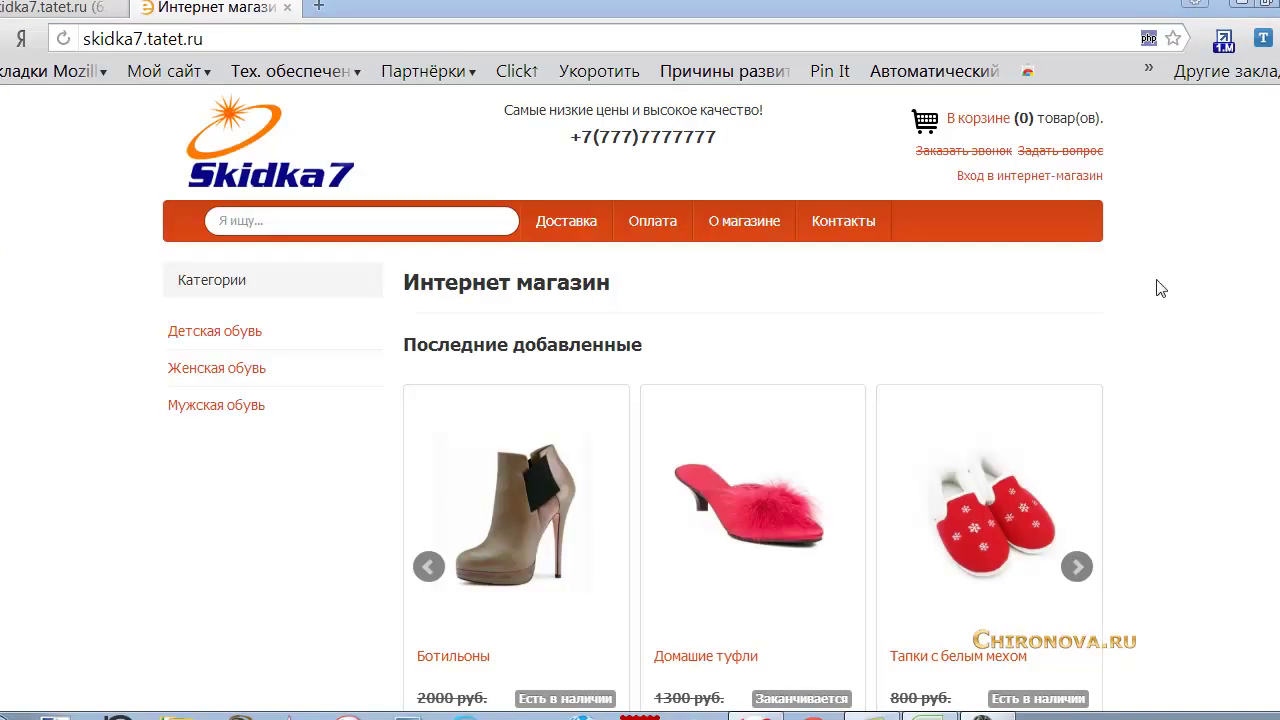
scroll(633, 398, down, 2)
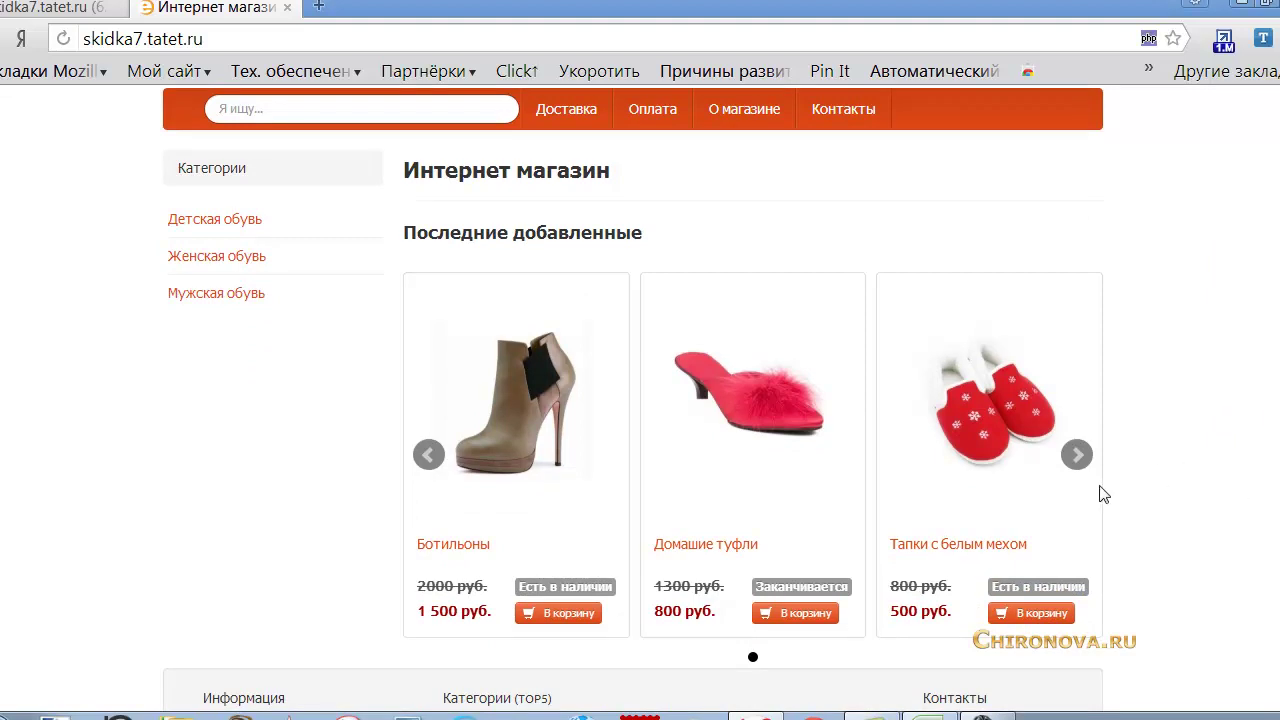
click(1077, 455)
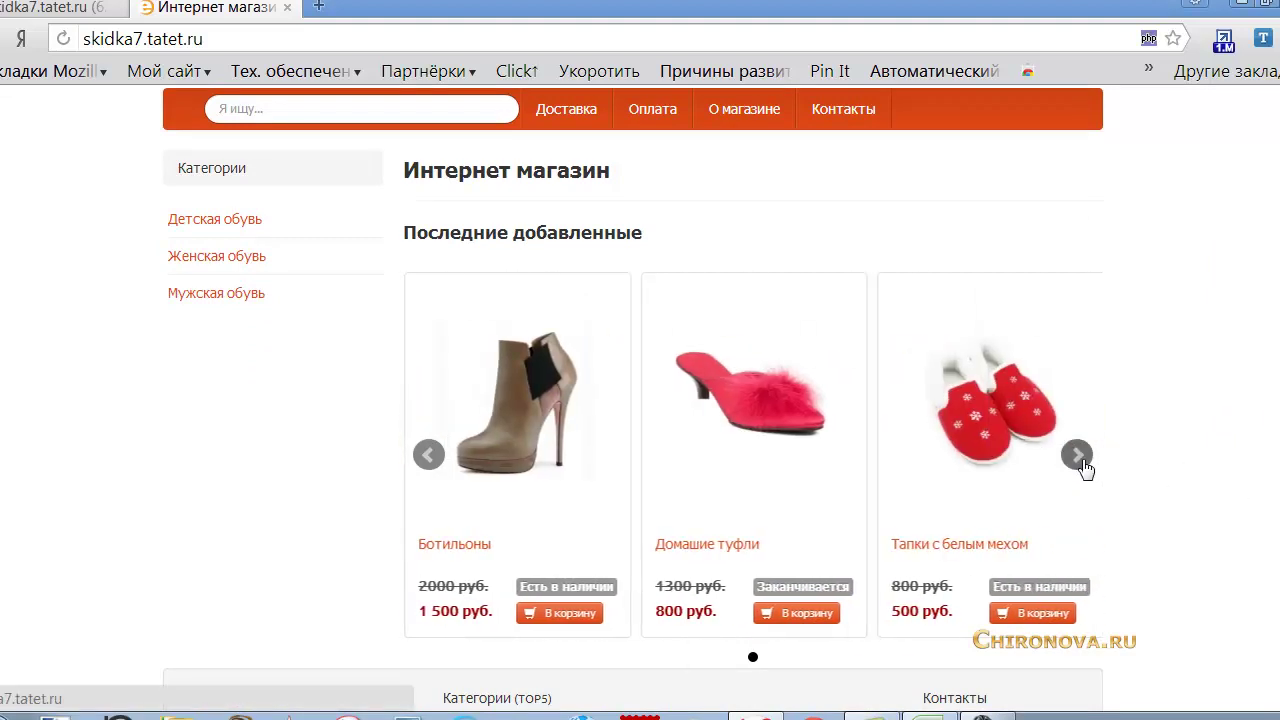
click(1077, 455)
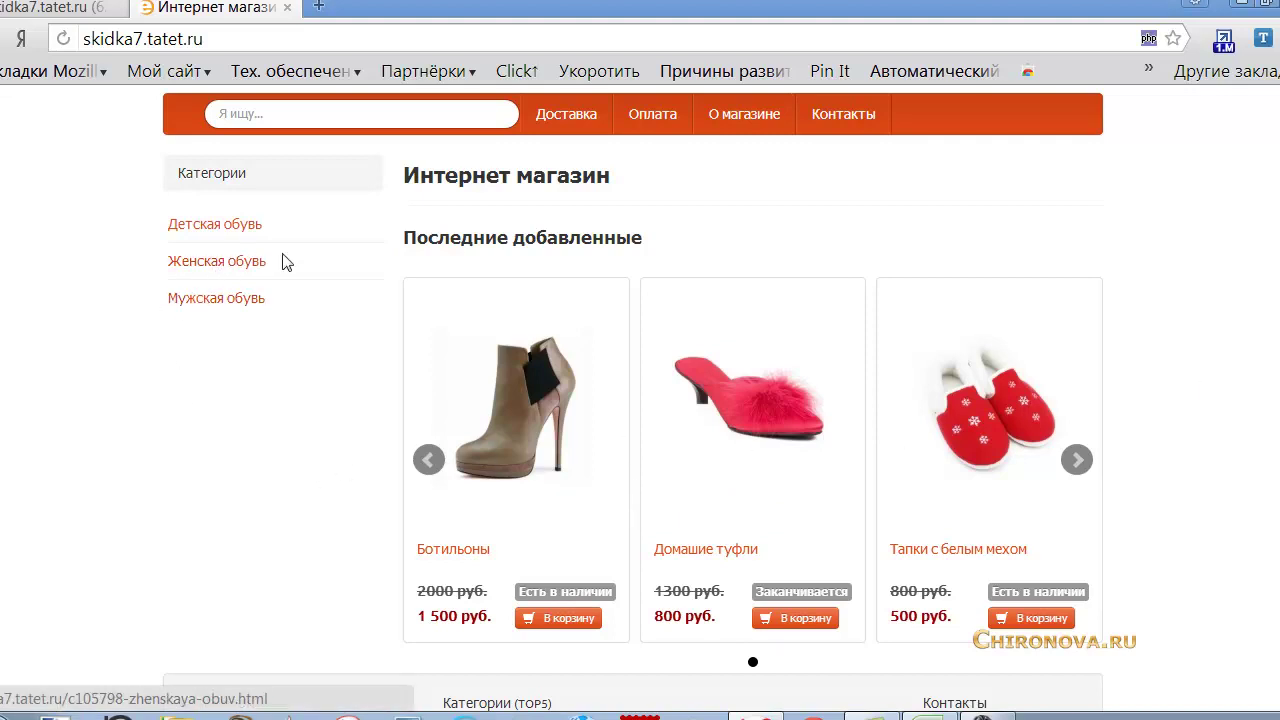
Open the "Домашие туфли" product page on the storefront through the "Женская обувь" and "Домашняя обувь" categories and examine it
click(257, 268)
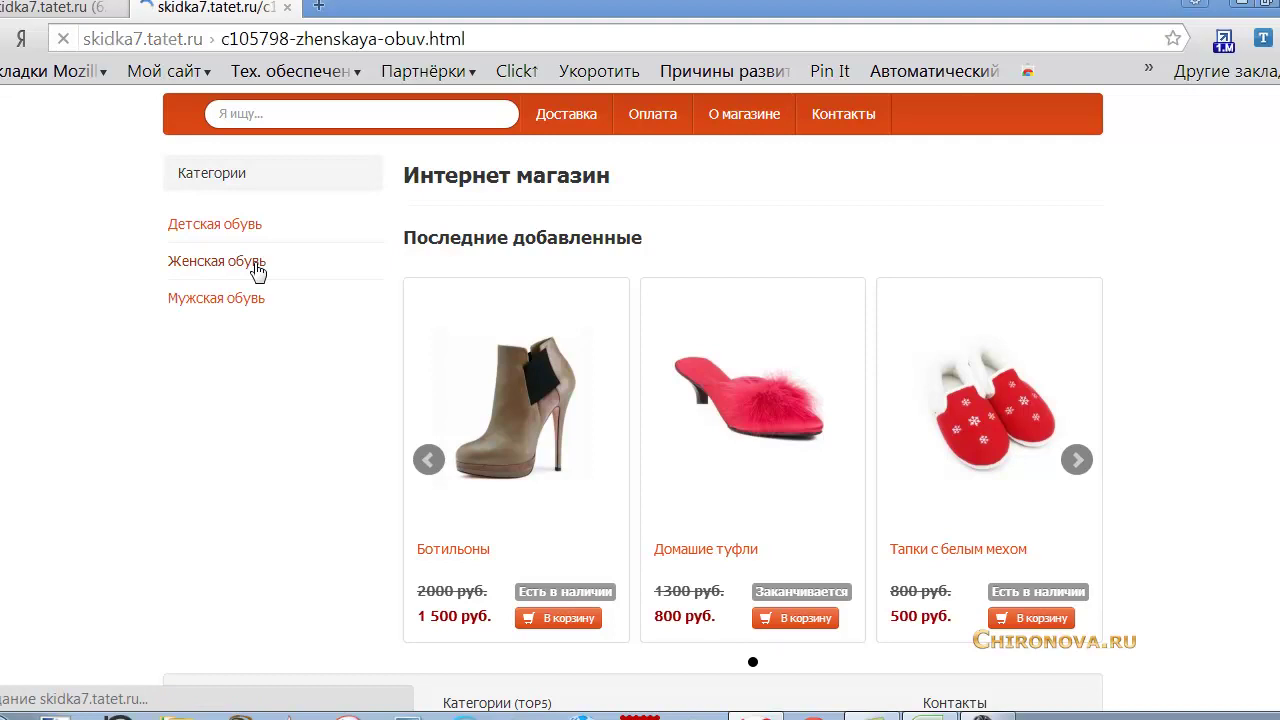
scroll(449, 596, down, 1)
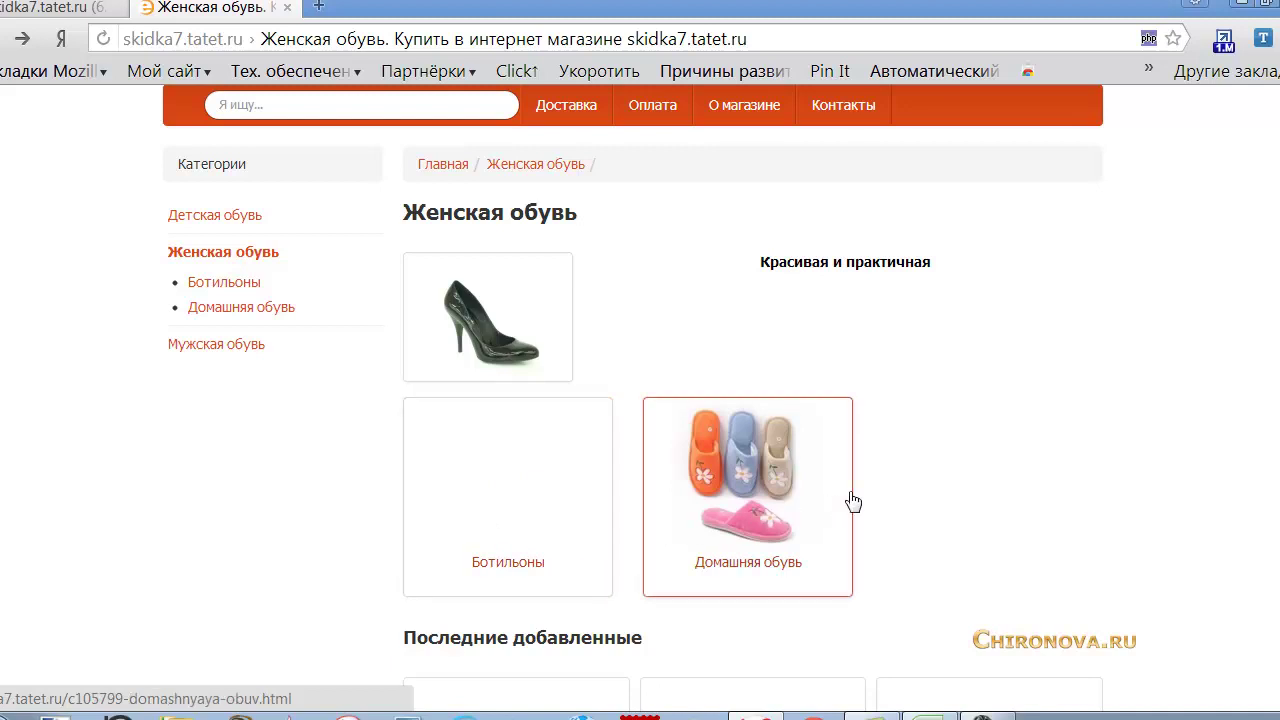
click(758, 545)
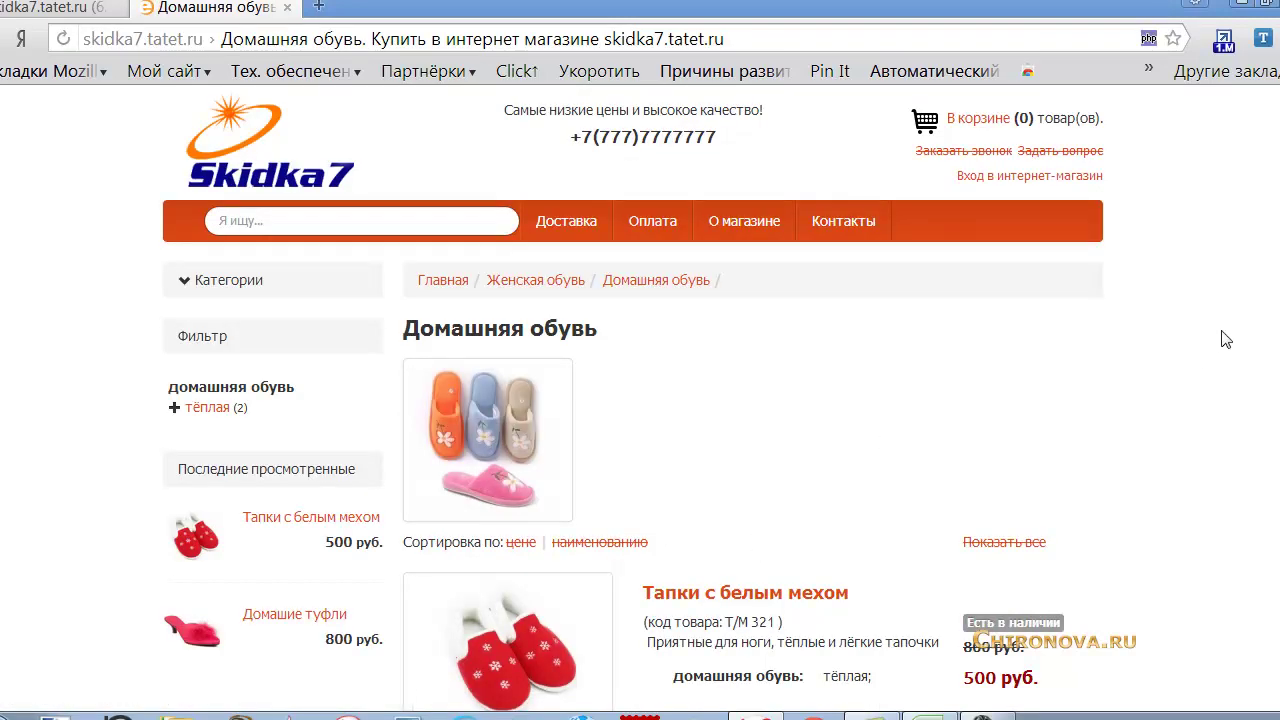
scroll(770, 362, down, 5)
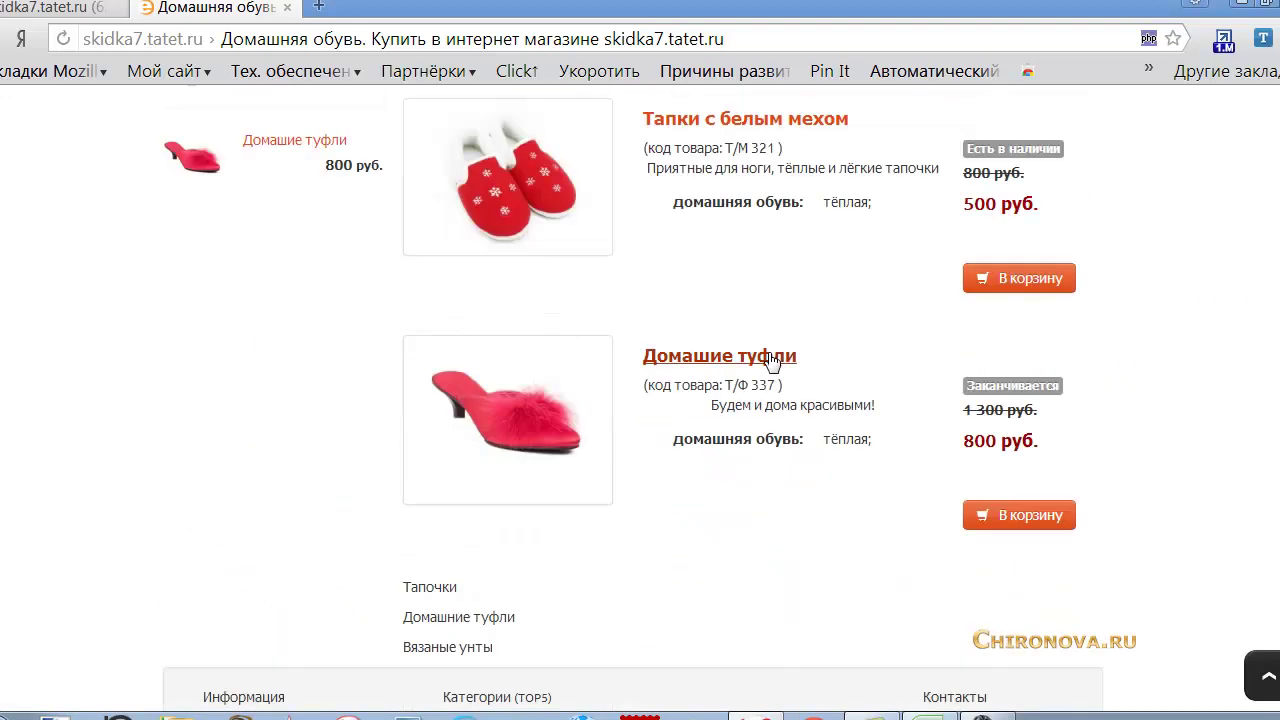
click(695, 368)
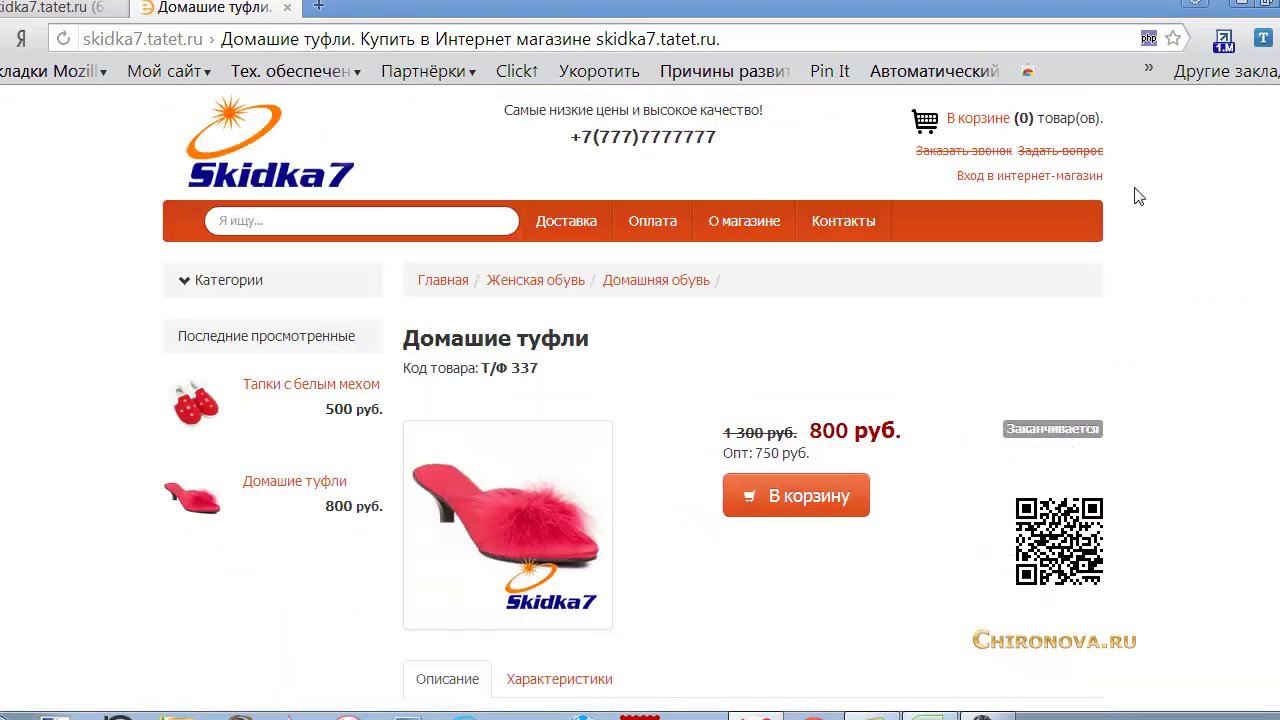
scroll(632, 398, down, 1)
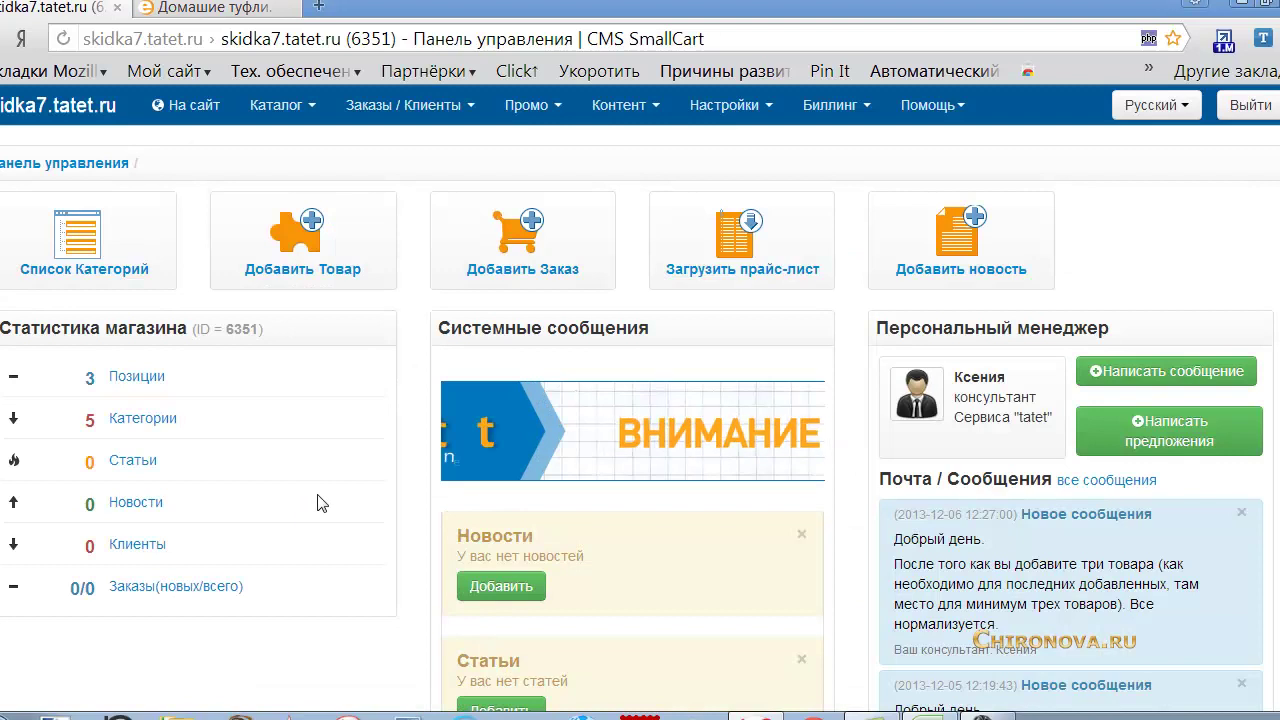
Open the catalog's XLS export page and mark all categories for the price list export
click(305, 112)
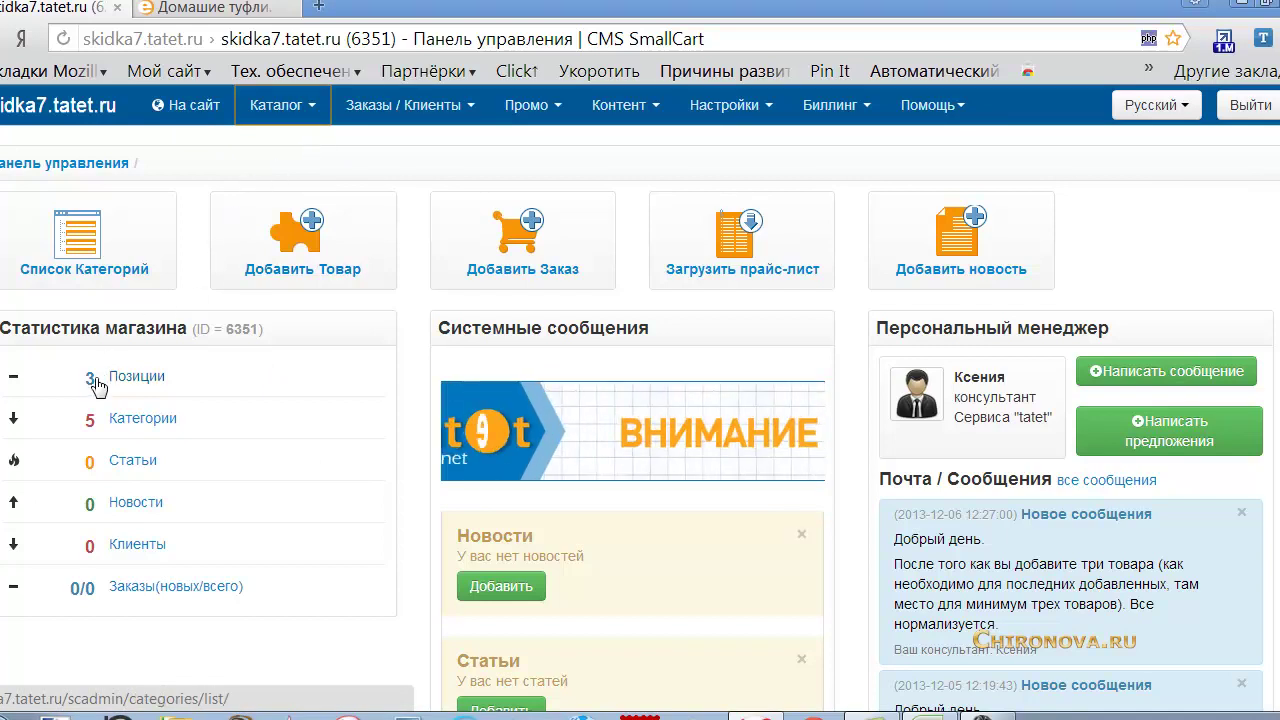
click(312, 116)
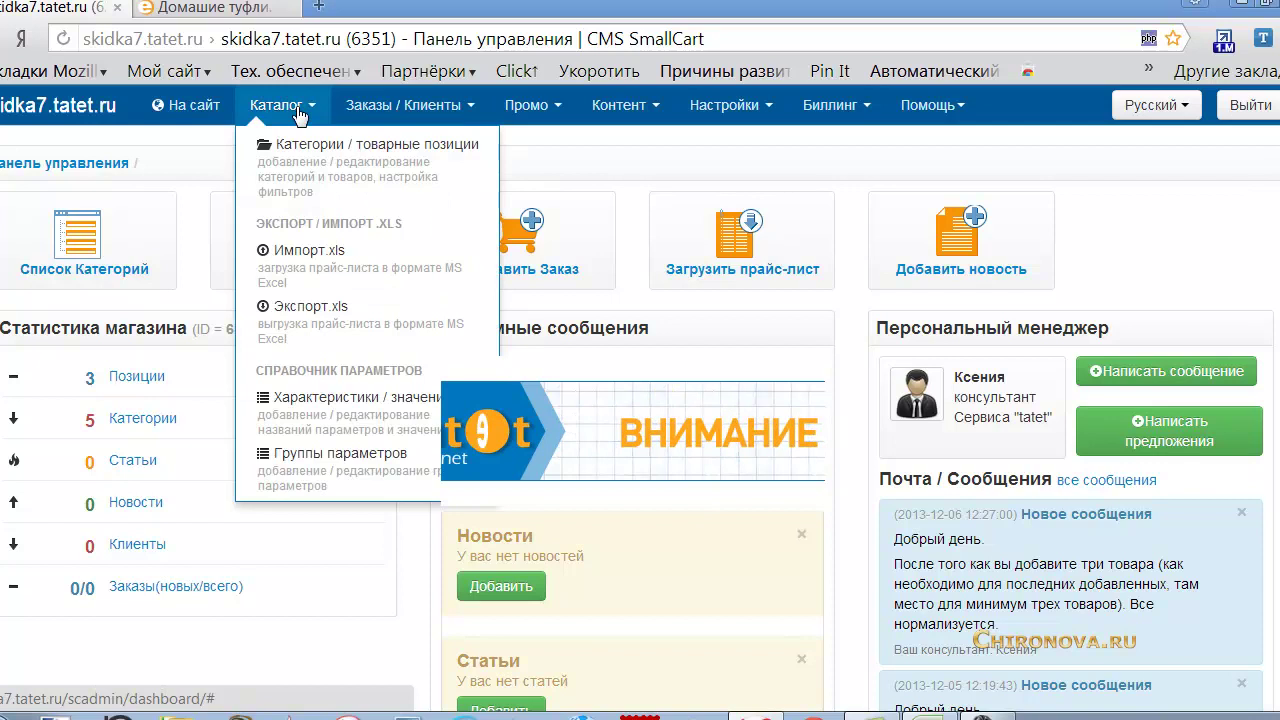
click(357, 322)
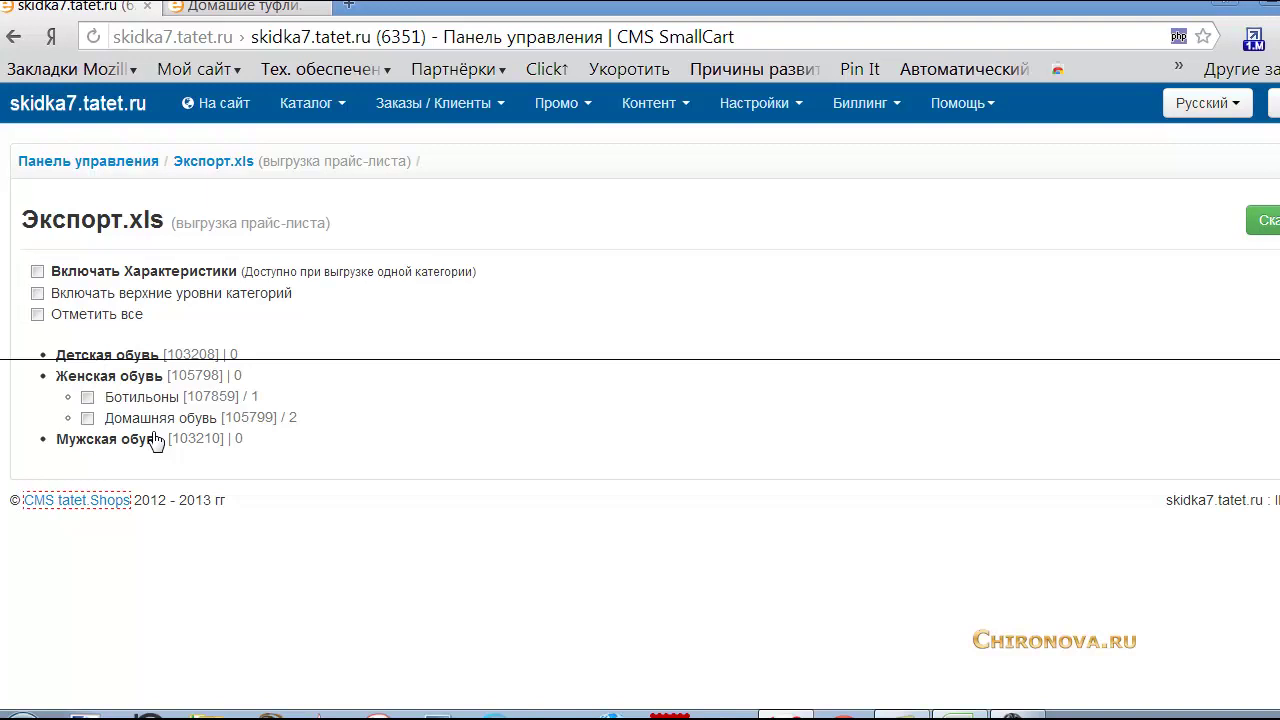
click(37, 314)
click(37, 296)
click(37, 314)
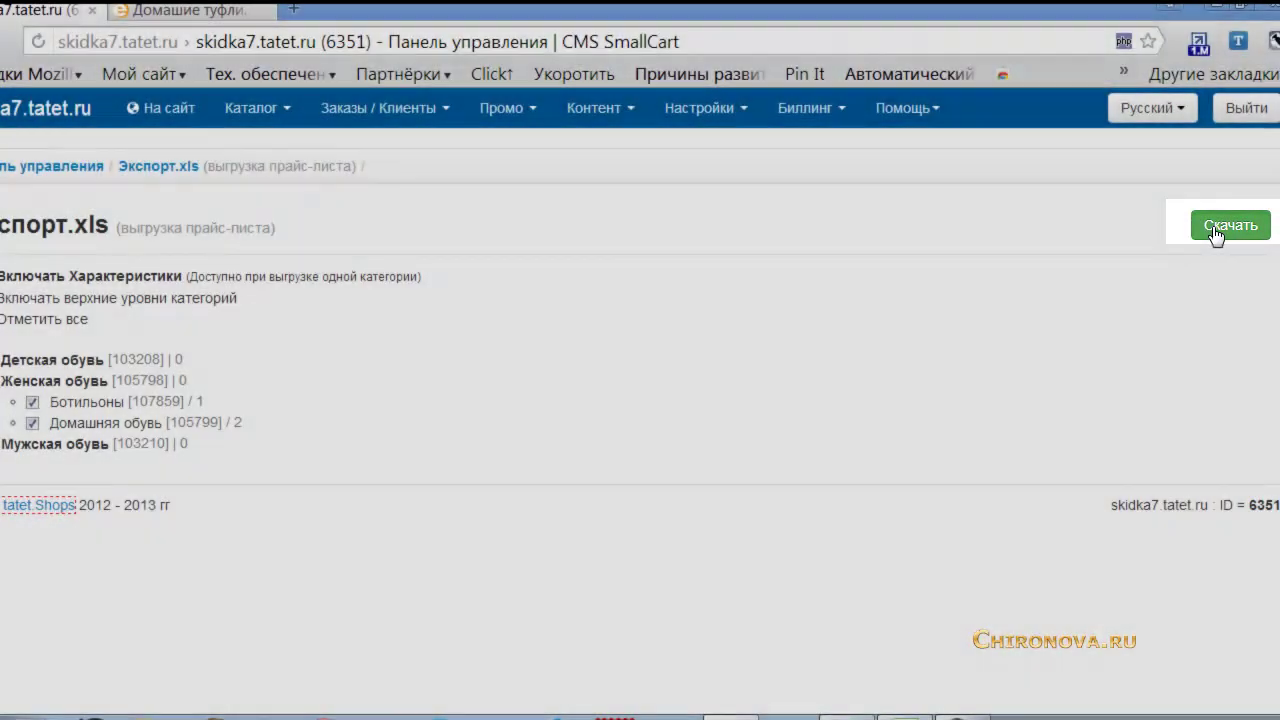
Download the price list and save it as export.xls in the "Татет" folder
click(1214, 229)
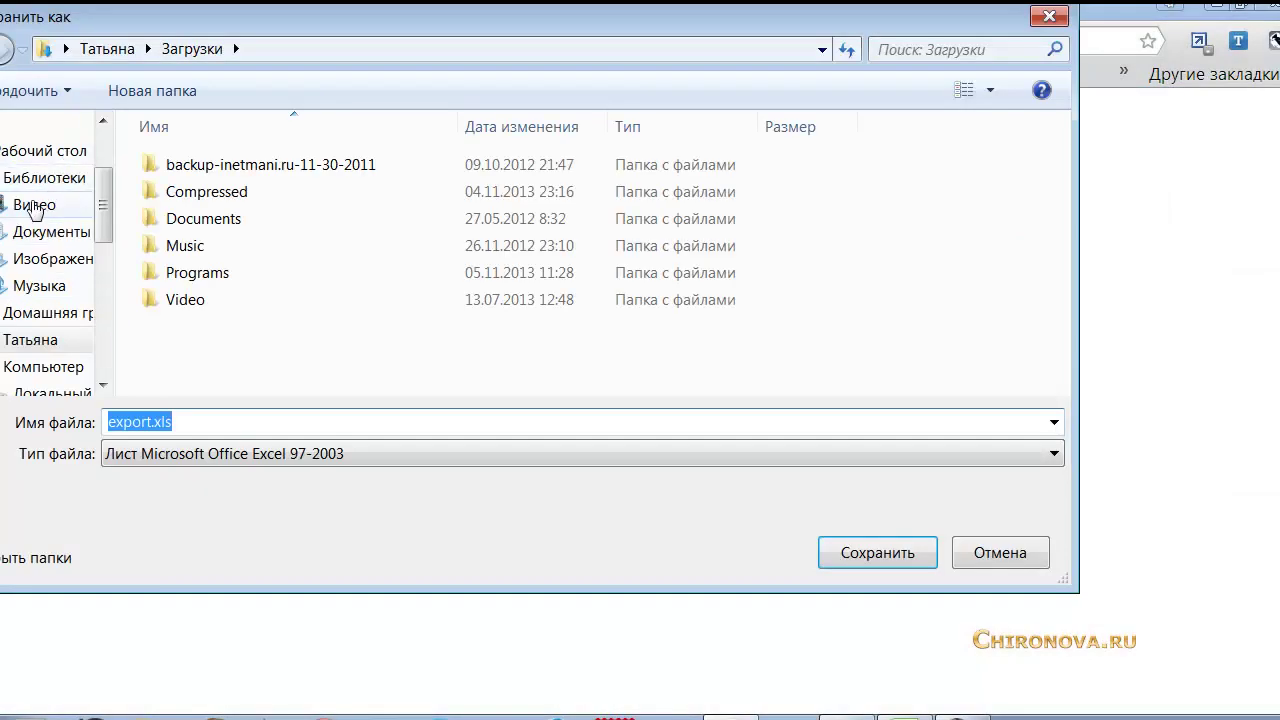
click(52, 158)
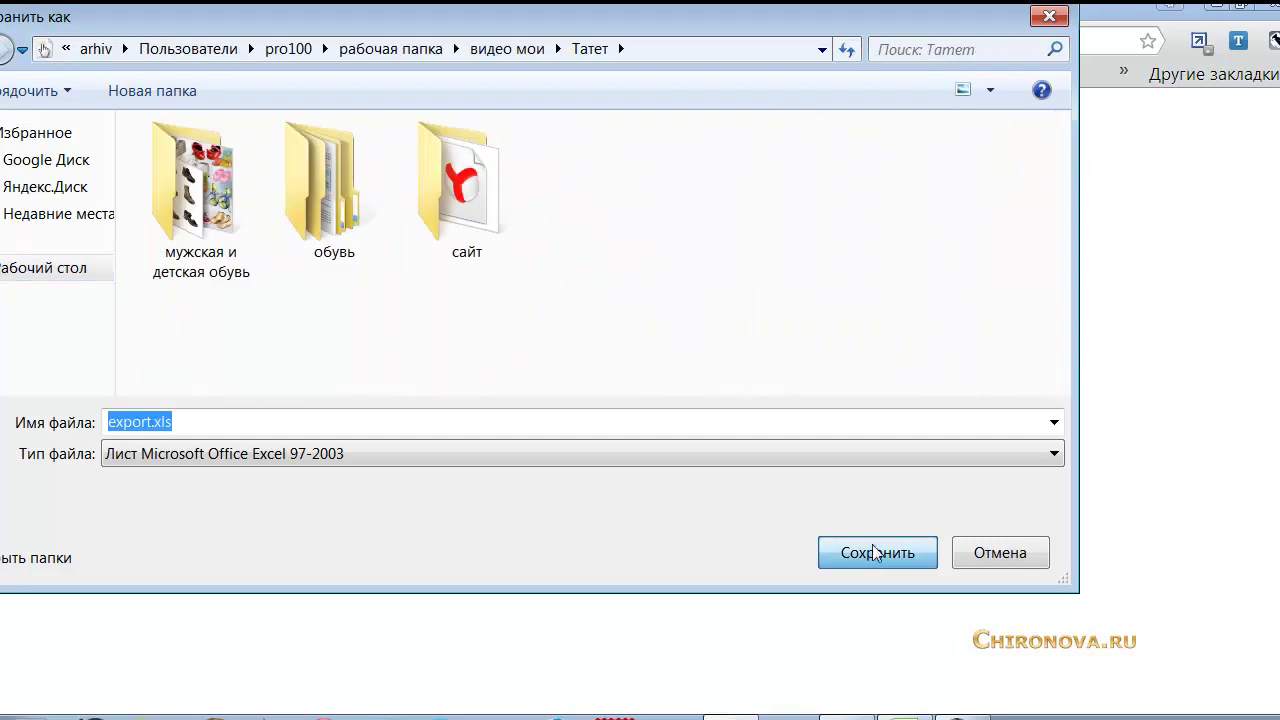
click(874, 548)
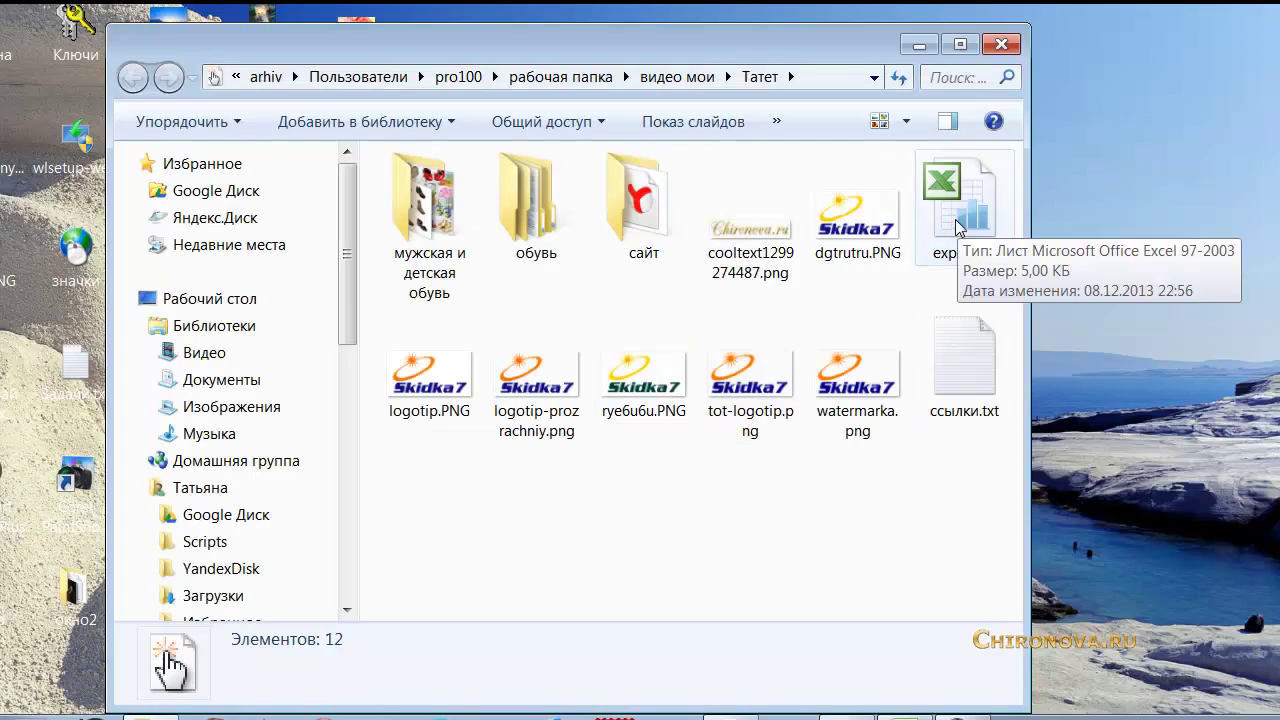
Open export.xls from the "Татет" folder in Excel and fit the "Категория 1" column to its contents
click(957, 226)
double_click(957, 226)
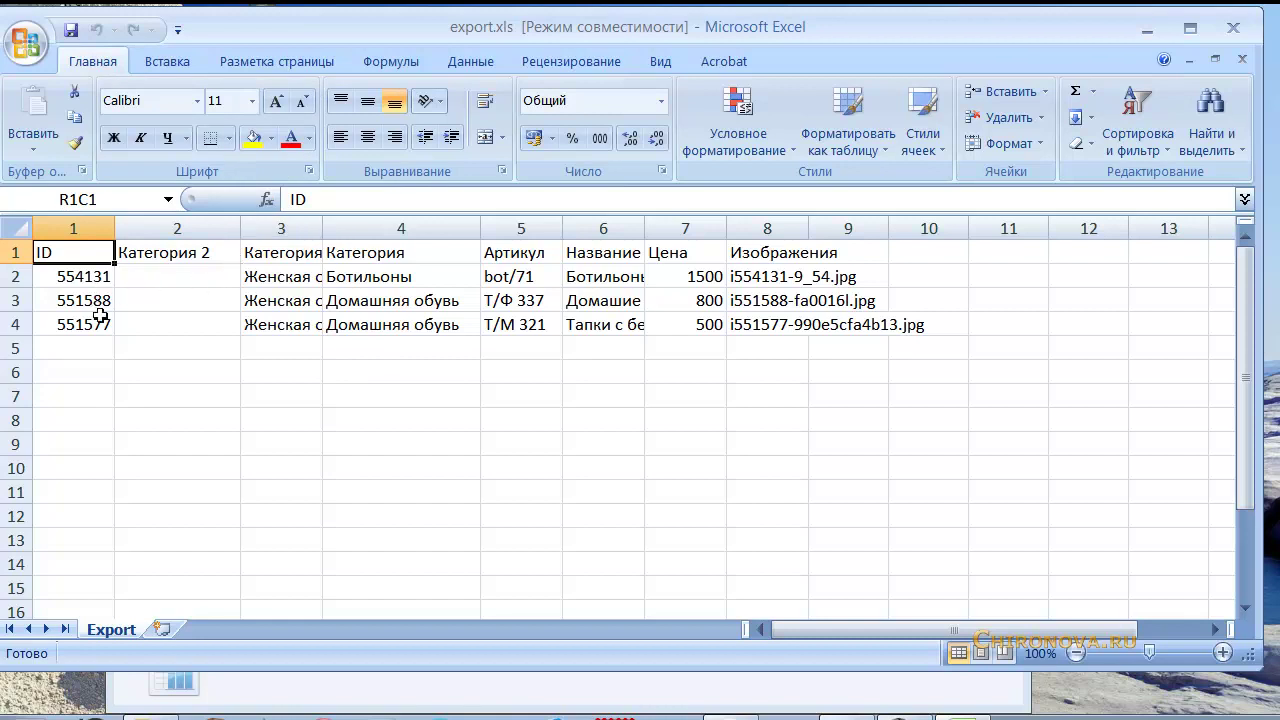
double_click(322, 236)
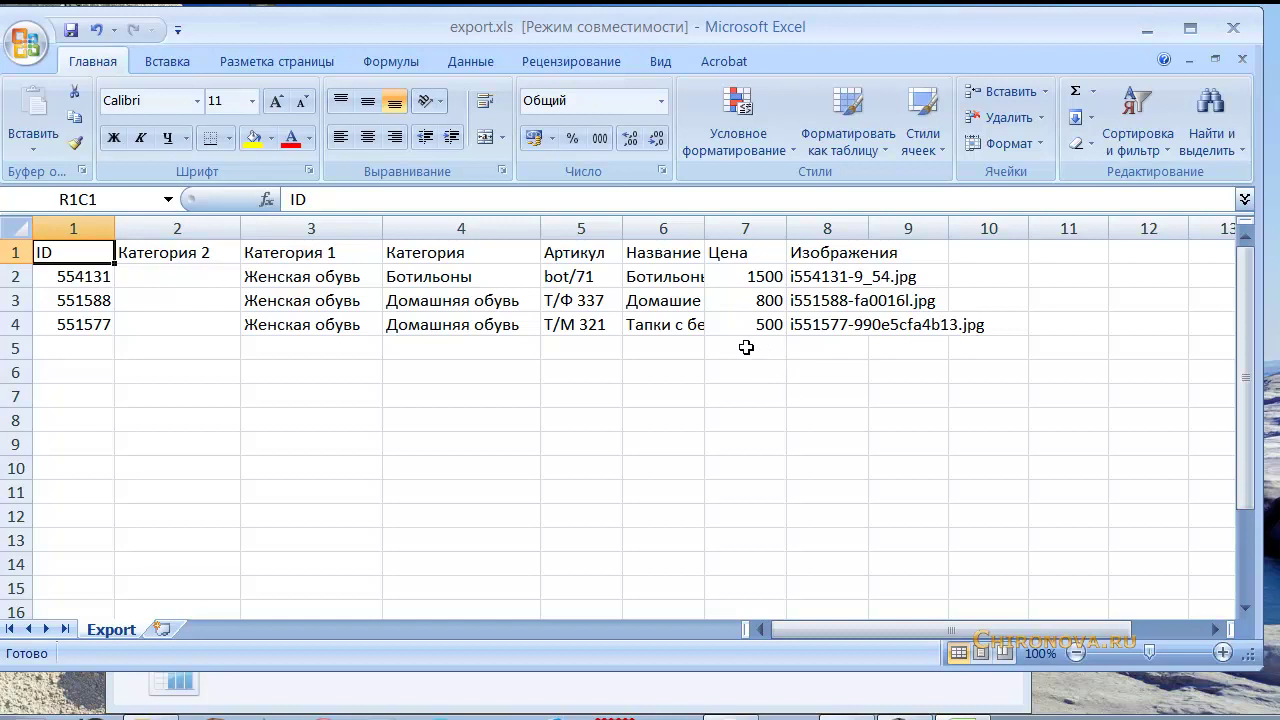
Check the prices of the latest added products on the storefront home page and return to the spreadsheet
key(alt+Tab)
scroll(420, 400, down, 2)
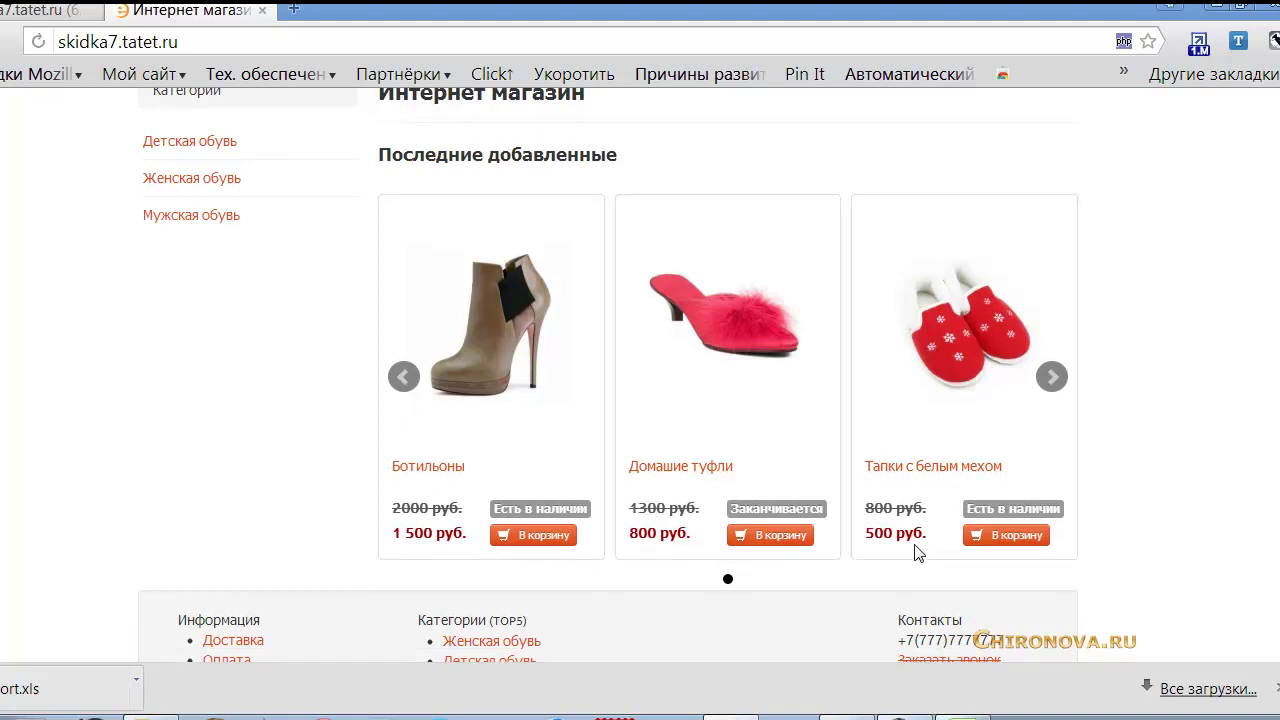
click(1212, 26)
Set the "Цена" values to 1400 for bot/71, 700 for Т/Ф 337 and 400 for Т/М 321, then save and close the workbook
click(745, 276)
text(1400)
key(Return)
text(700)
key(Return)
text(400)
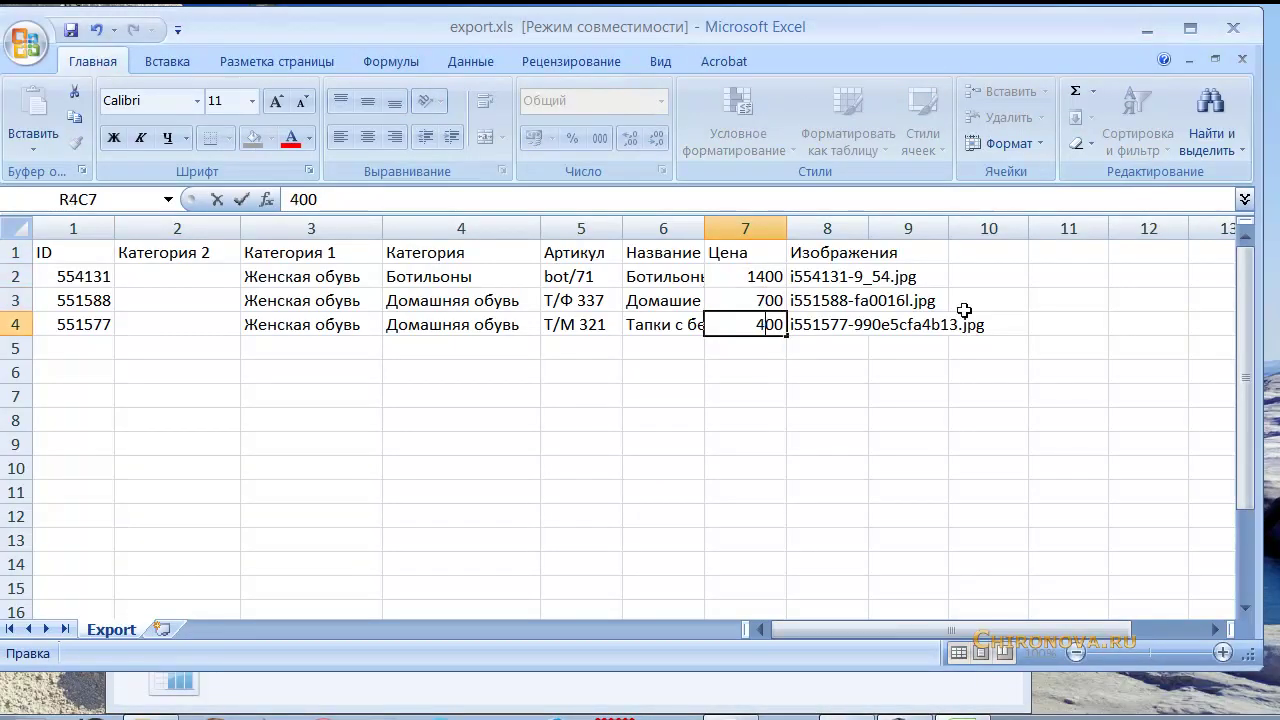
click(964, 311)
key(ctrl+s)
click(1232, 27)
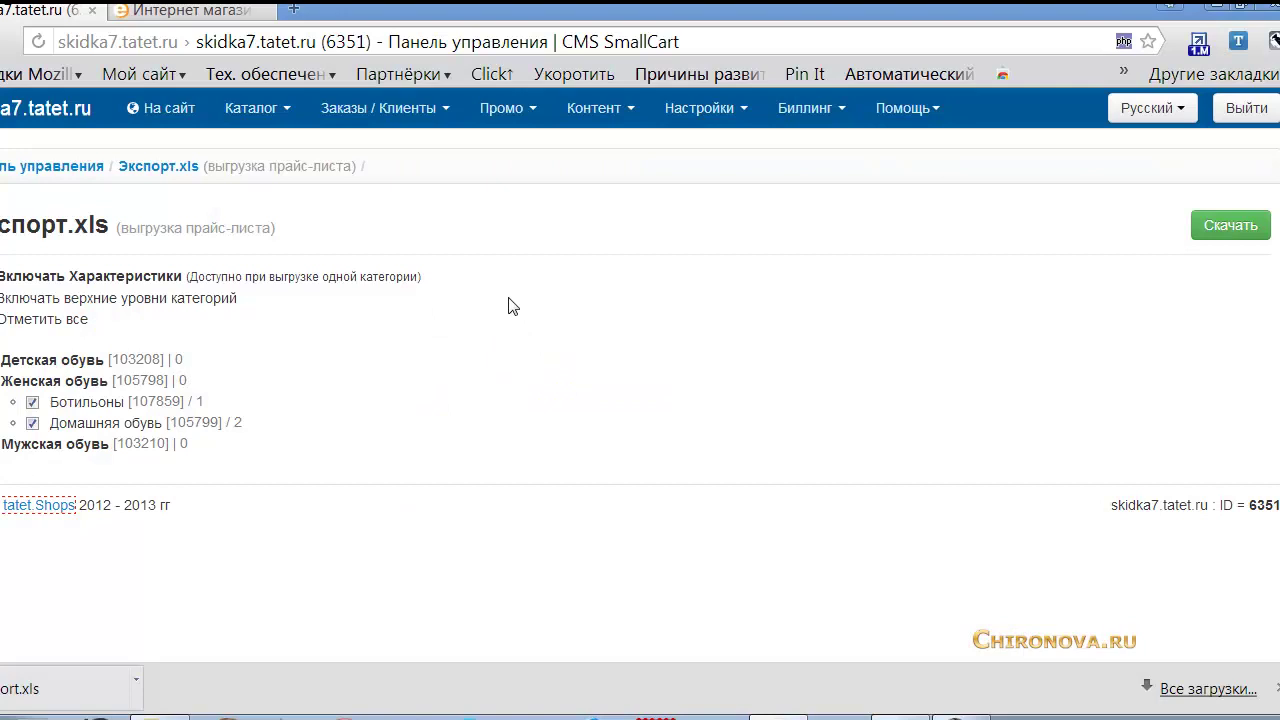
Upload export.xls on the shop's XLS import page and save the import with the suggested column assignments
click(268, 118)
click(331, 276)
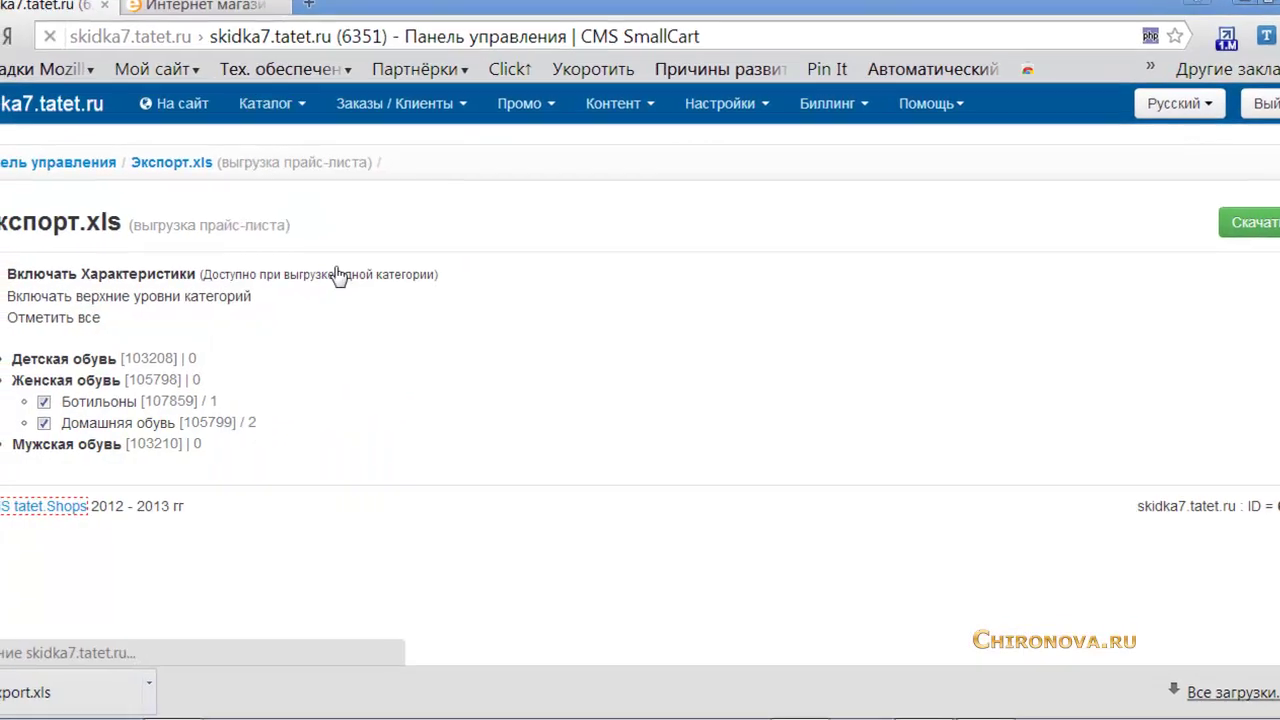
click(137, 424)
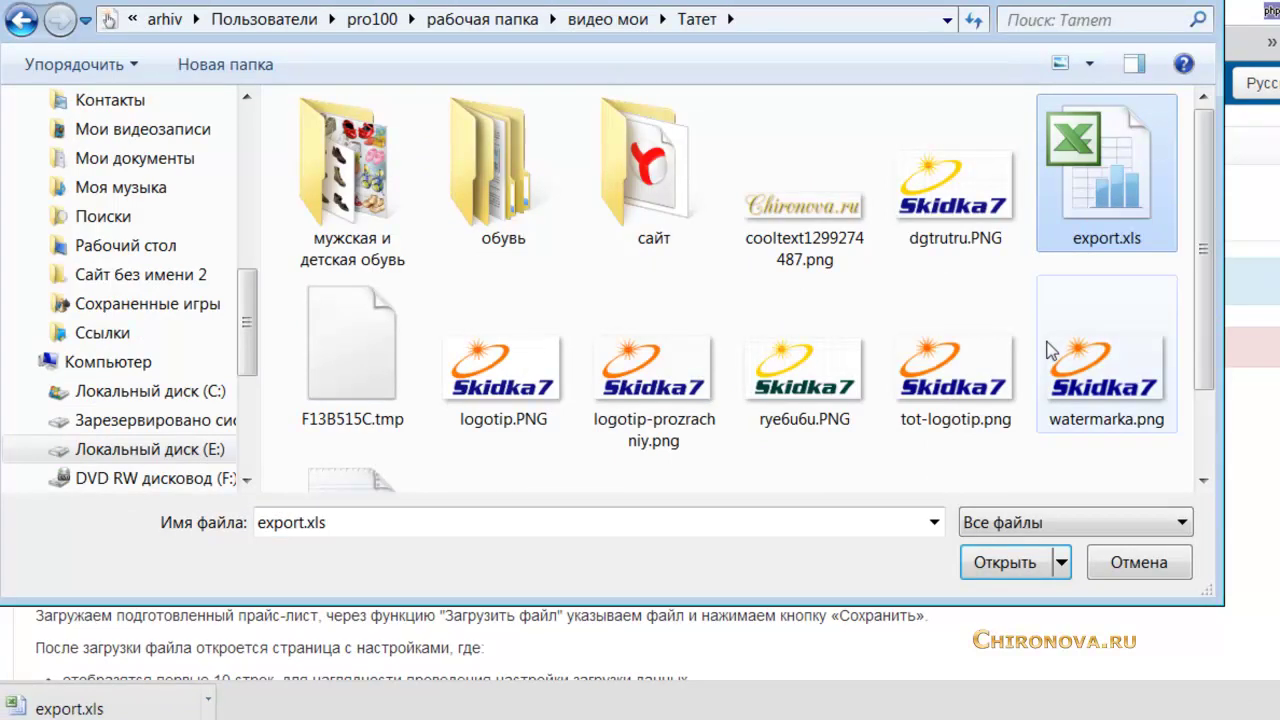
click(1005, 562)
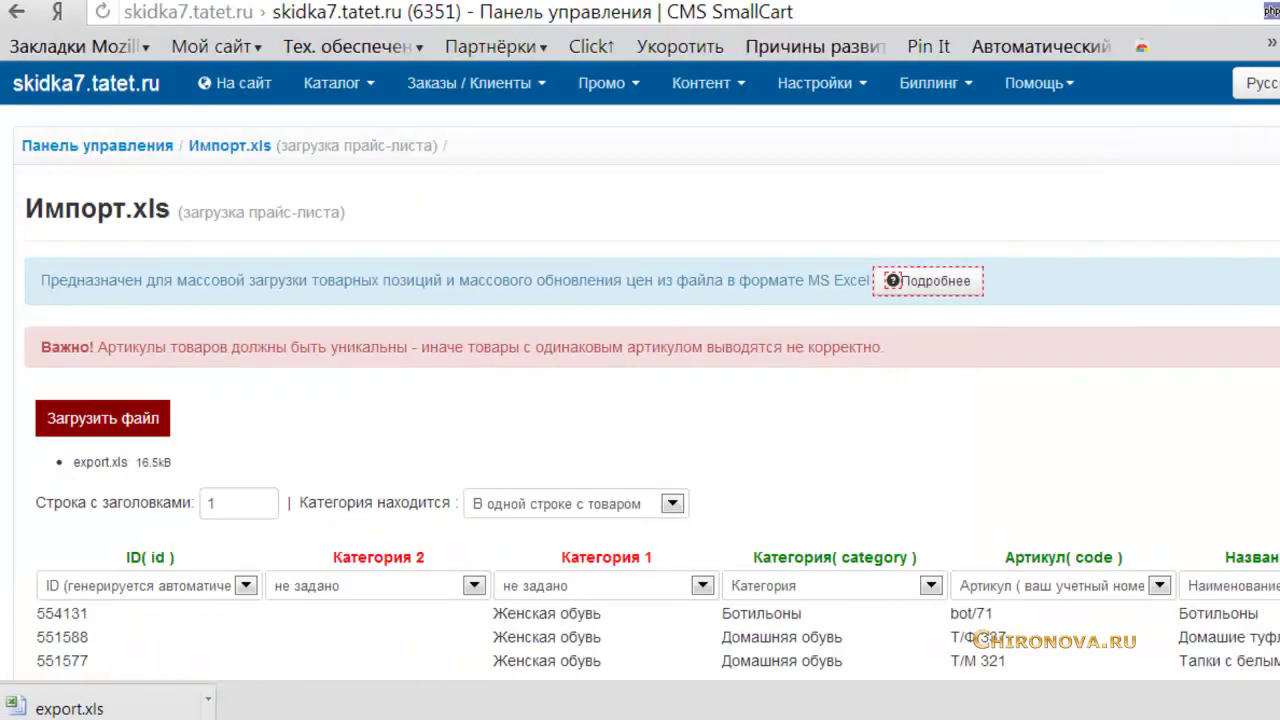
scroll(1150, 434, down, 2)
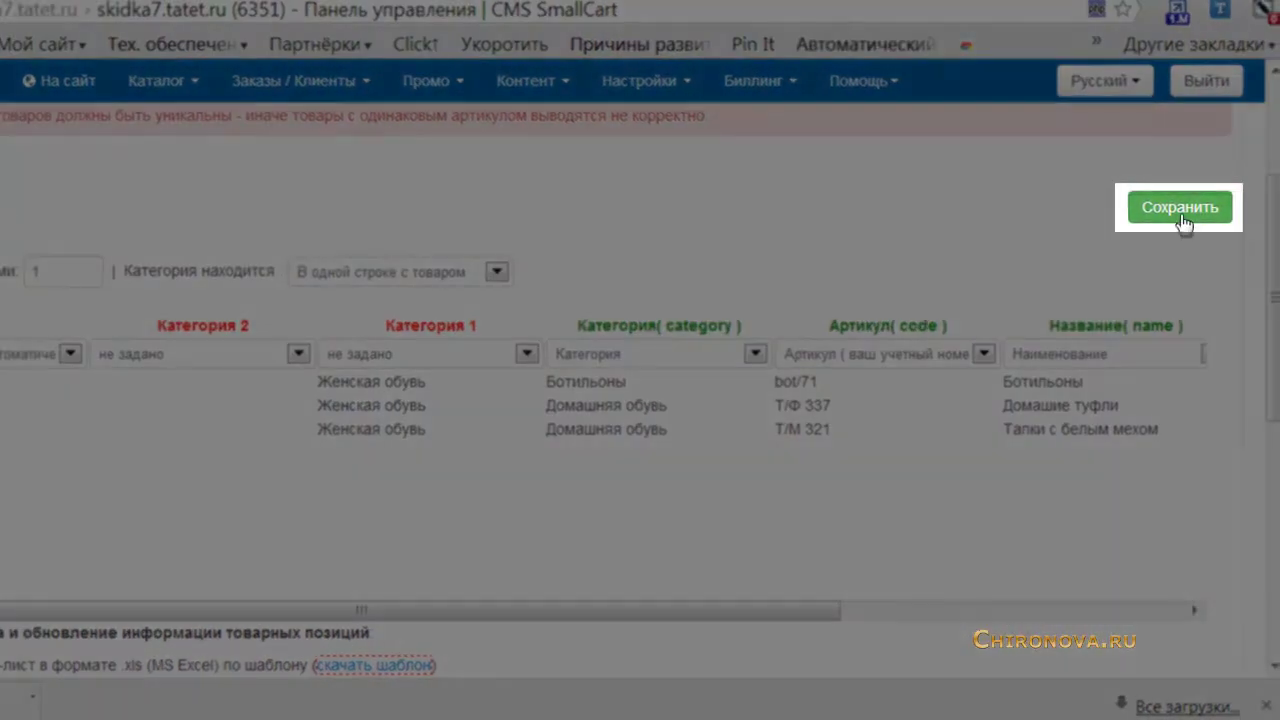
click(1180, 210)
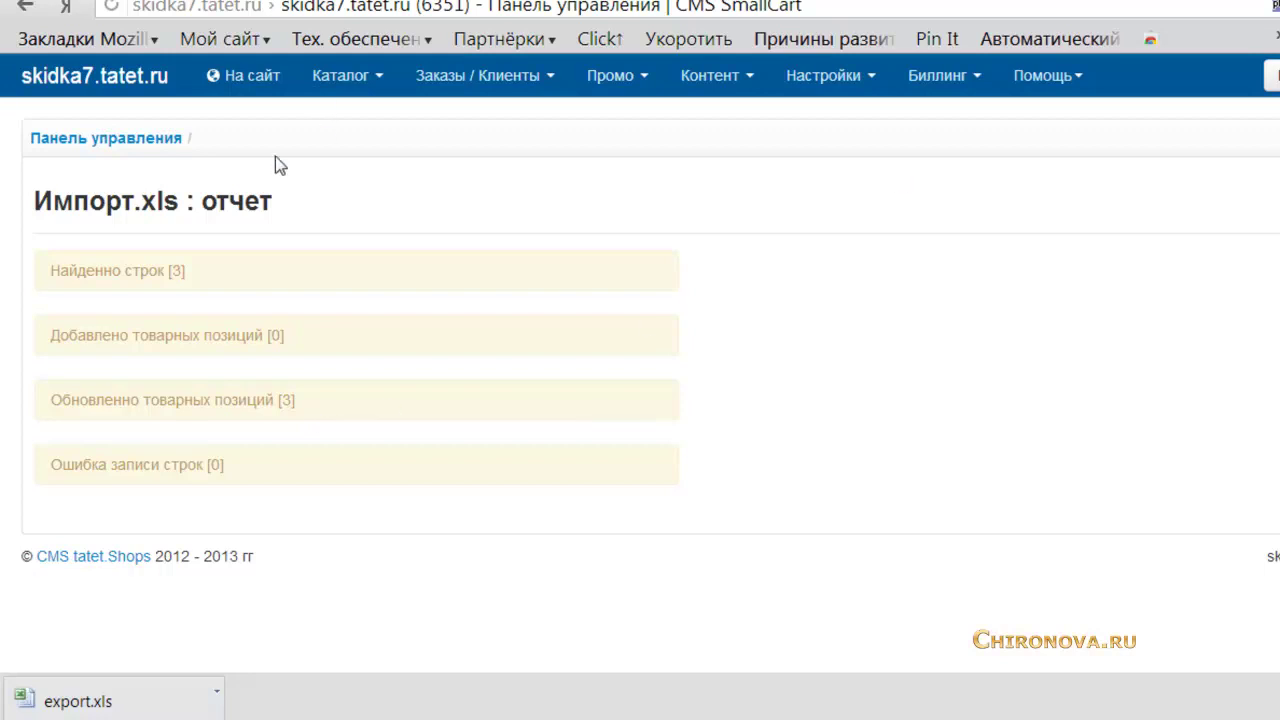
Check the updated prices on the storefront home page and on the "Ботильоны" product page
click(249, 72)
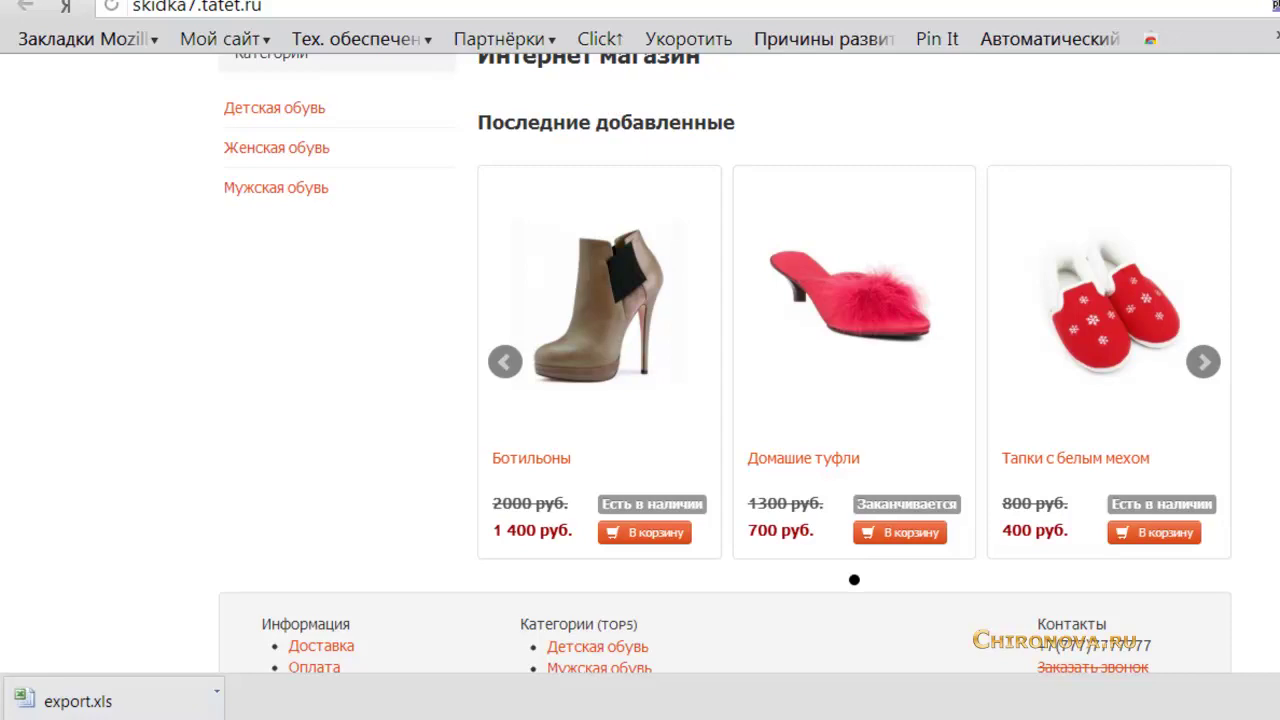
scroll(790, 375, up, 2)
click(557, 457)
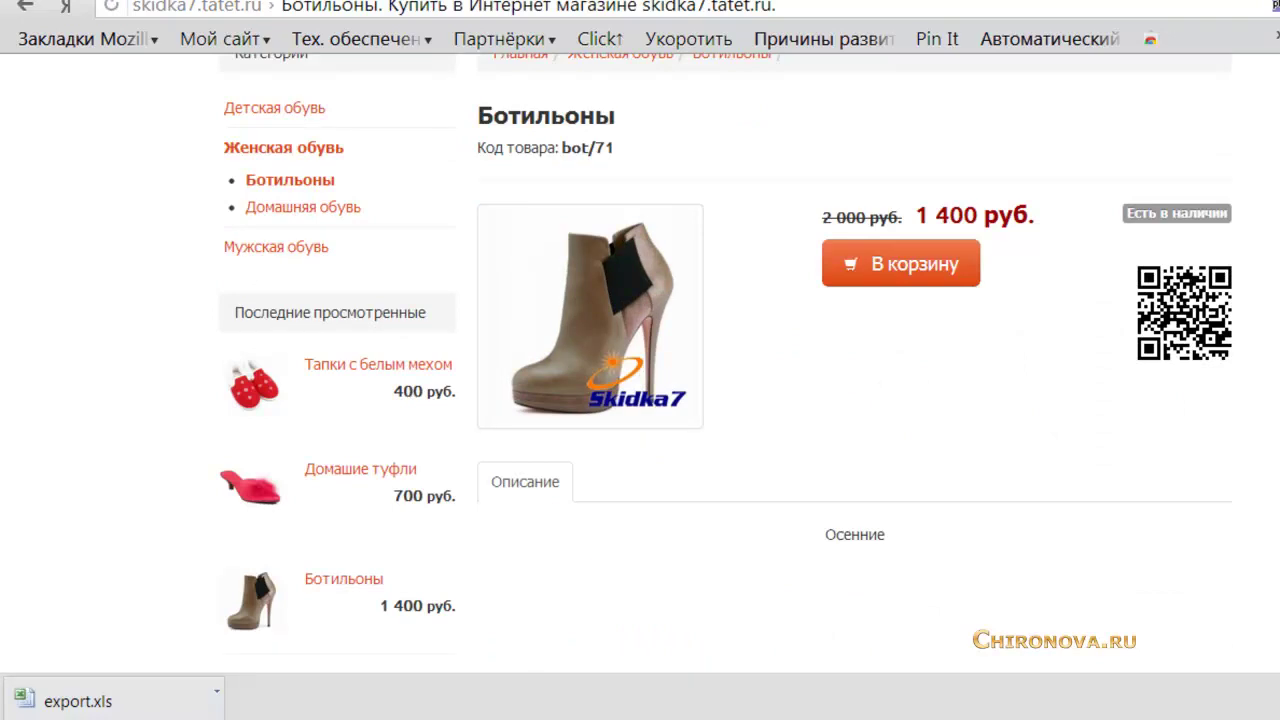
scroll(725, 400, up, 2)
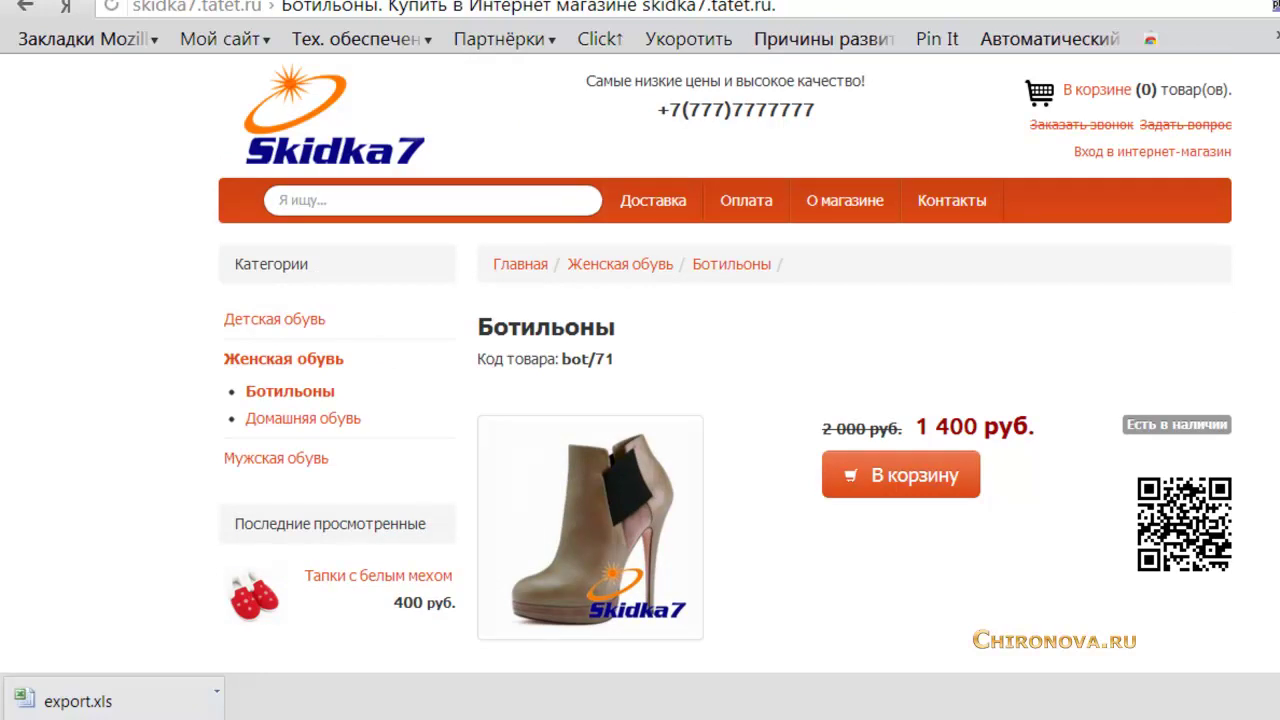